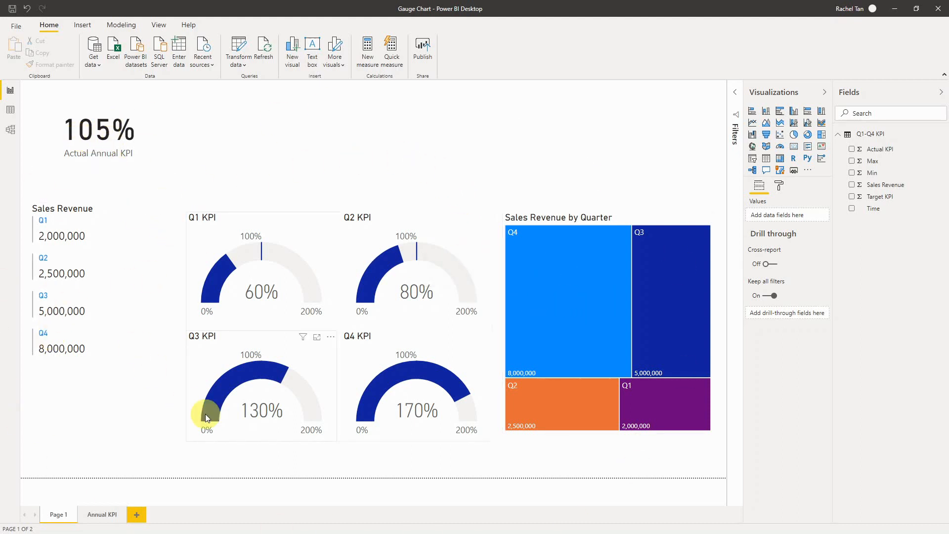
# Step: Compare the layout of Page 1 with the finished Annual KPI page, ending on Page 1
pyautogui.click(90, 520)
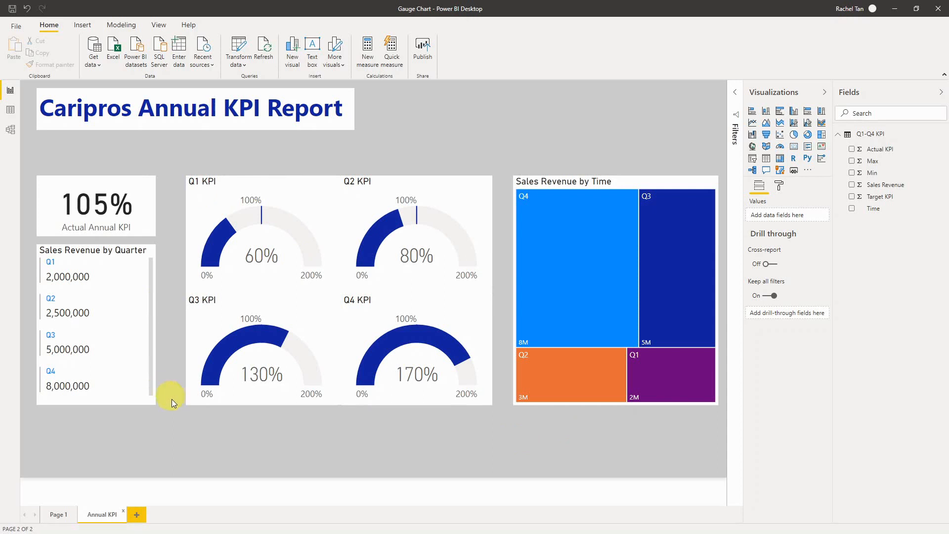
pyautogui.click(65, 514)
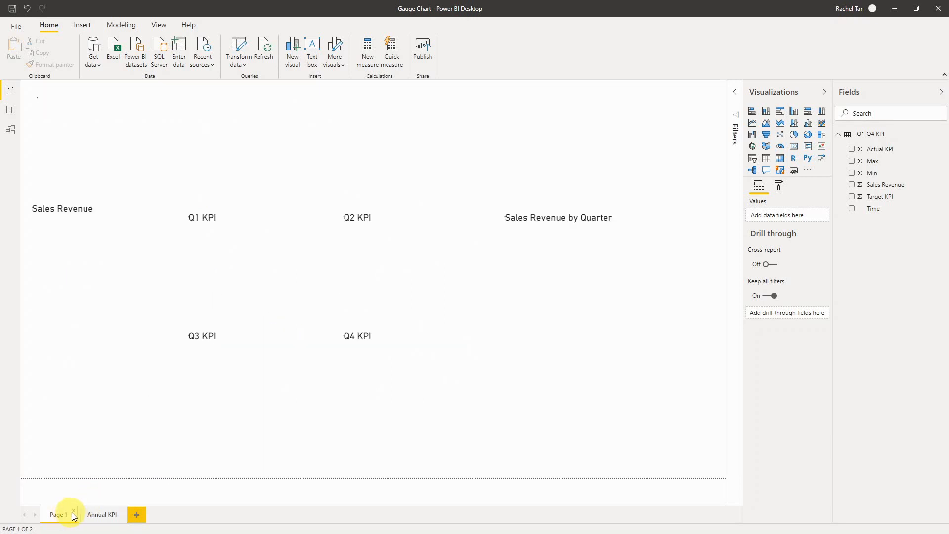
pyautogui.click(99, 514)
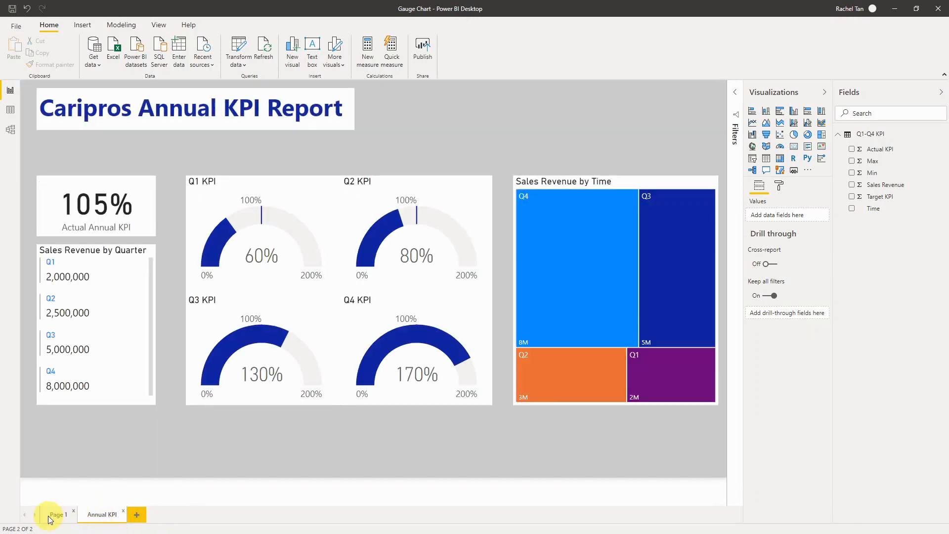
pyautogui.click(49, 515)
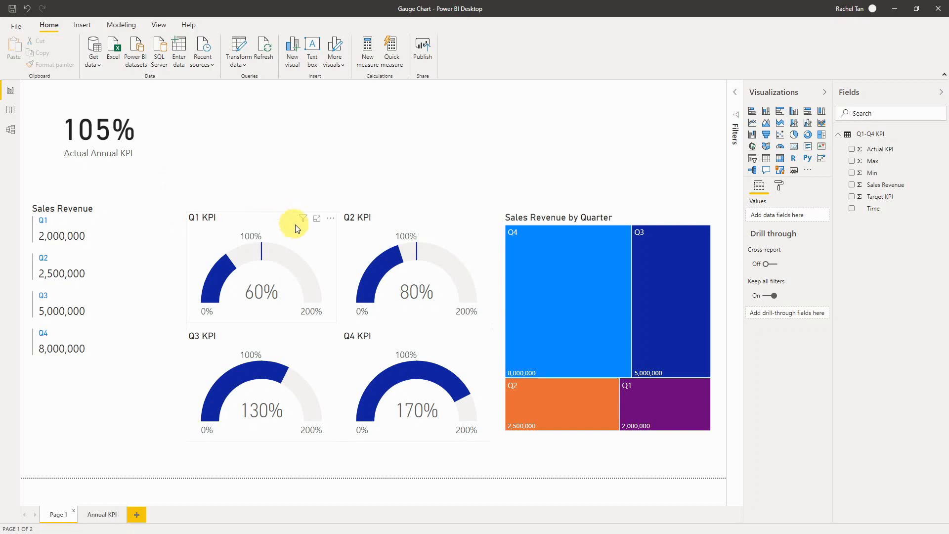
# Step: Select the Q1, Q2, Q3 and Q4 KPI gauges together and group them
pyautogui.click(338, 250)
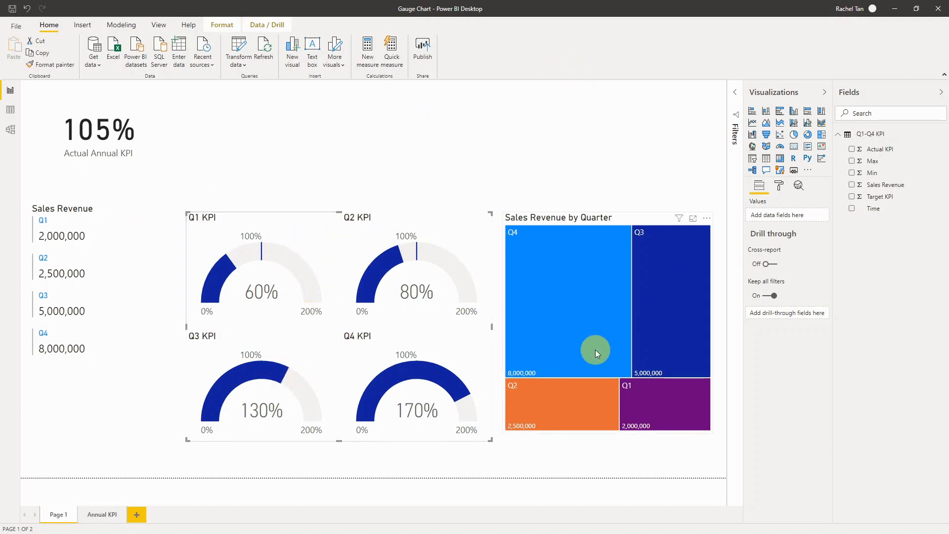
pyautogui.click(324, 248)
pyautogui.keyDown('ctrl'); pyautogui.click(351, 244); pyautogui.keyUp('ctrl')
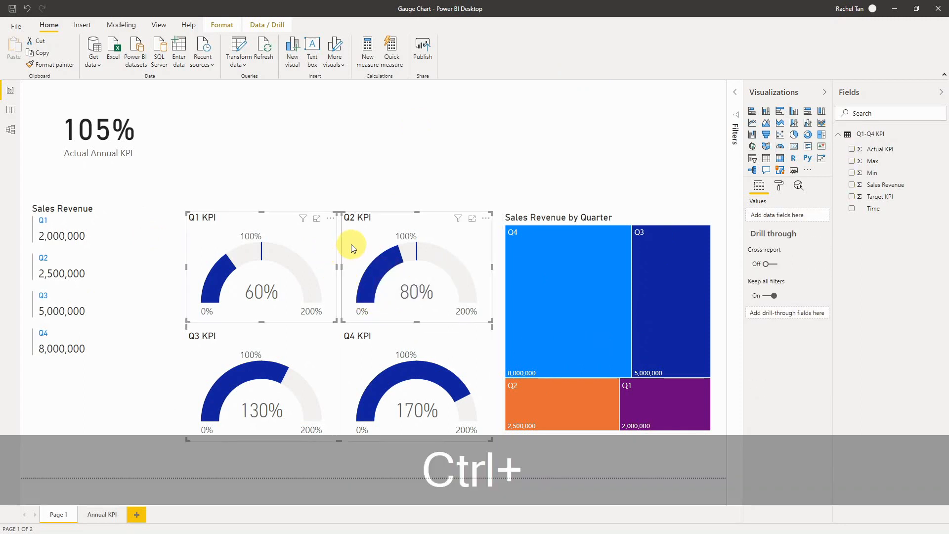
pyautogui.keyDown('ctrl'); pyautogui.click(306, 361); pyautogui.keyUp('ctrl')
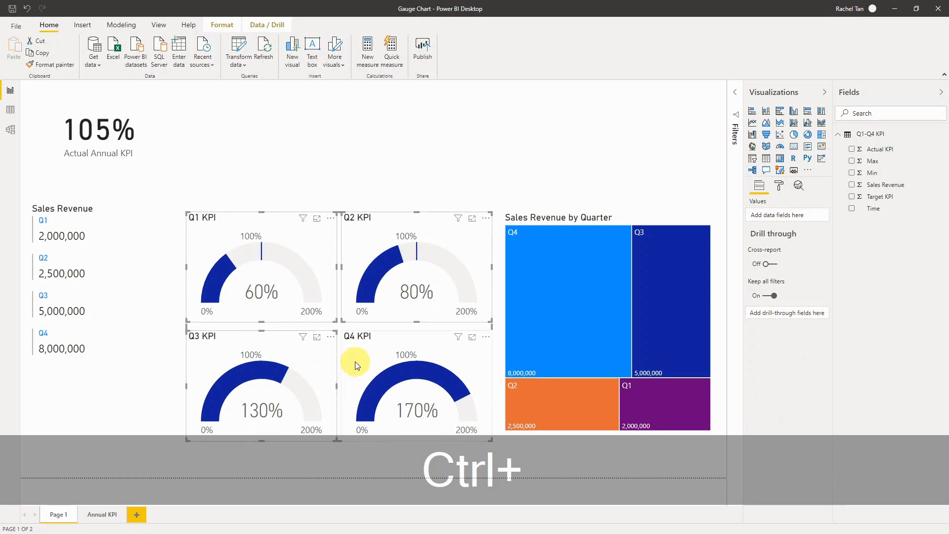
pyautogui.keyDown('ctrl'); pyautogui.click(392, 366); pyautogui.keyUp('ctrl')
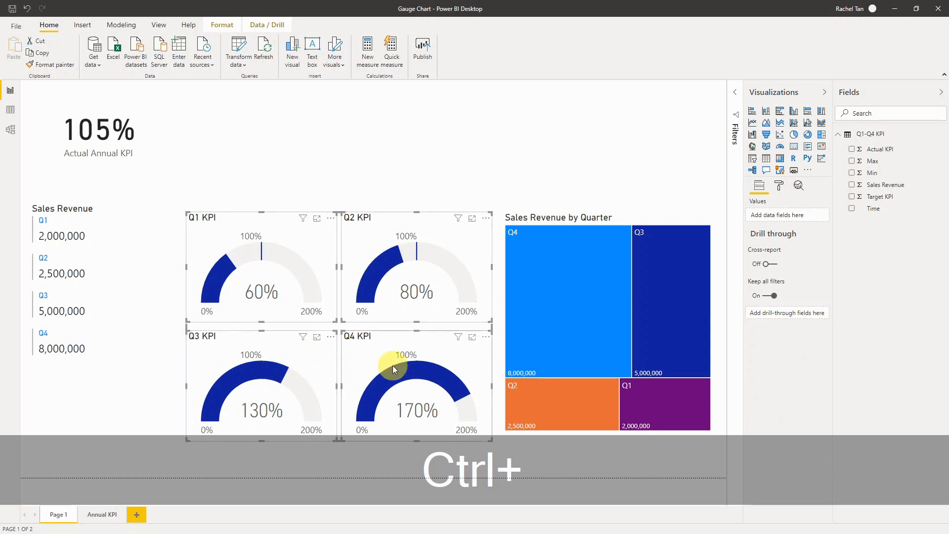
pyautogui.rightClick(357, 372)
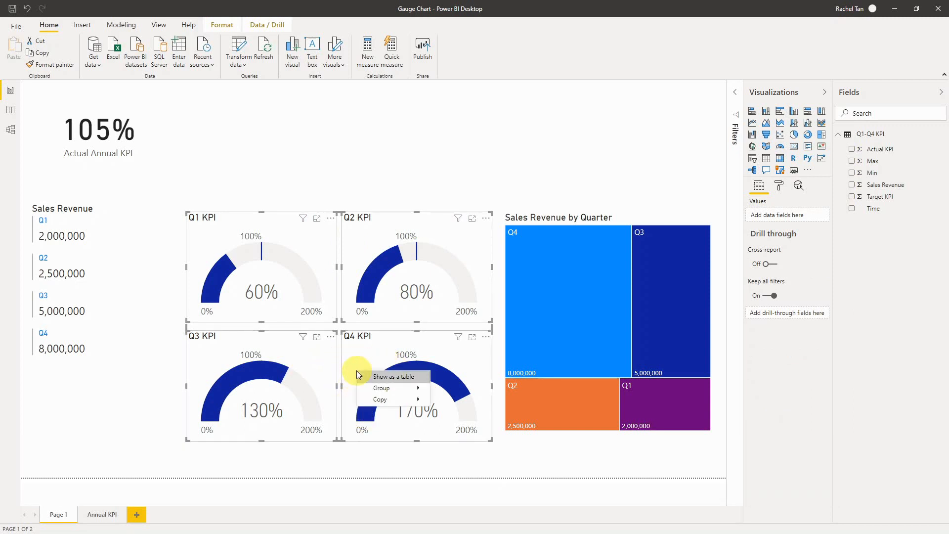
pyautogui.moveTo(364, 387)
pyautogui.click(444, 386)
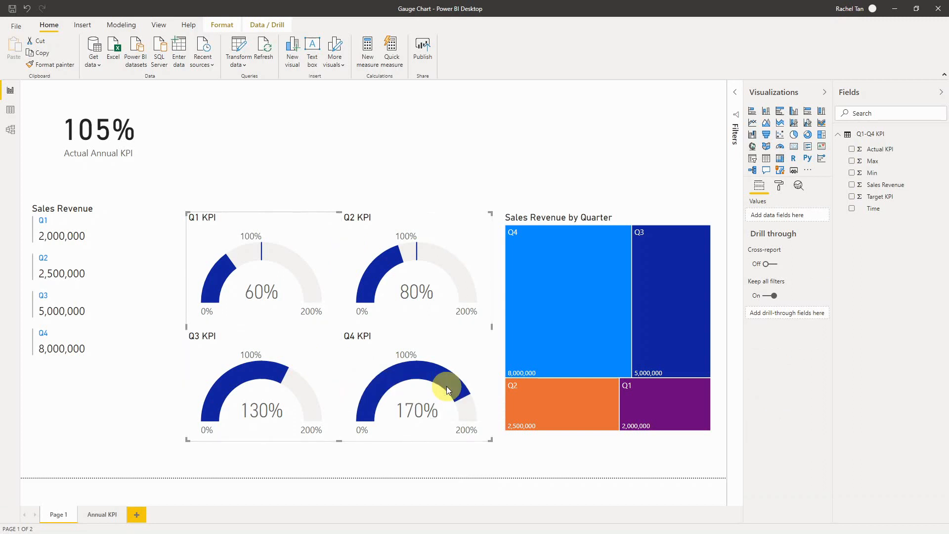
# Step: Move the gauge group as one unit, placing it between the Sales Revenue card and the treemap
pyautogui.moveTo(326, 247); pyautogui.dragTo(346, 198)
pyautogui.click(339, 224)
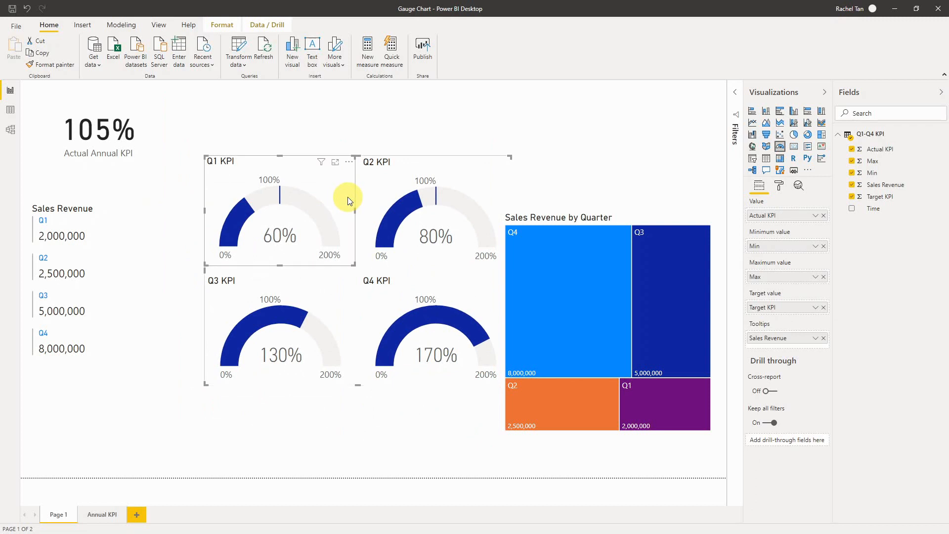
pyautogui.click(388, 140)
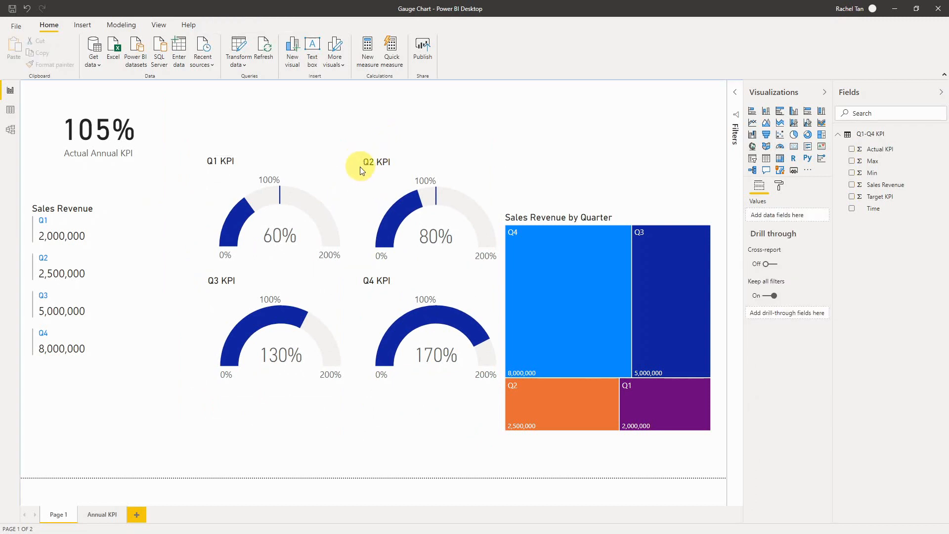
pyautogui.click(362, 171)
pyautogui.click(359, 182)
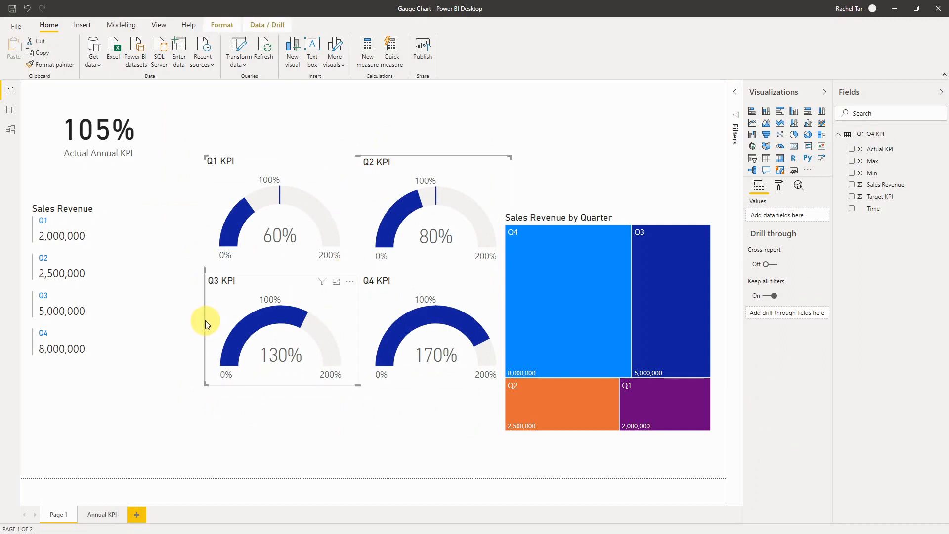
pyautogui.click(212, 360)
pyautogui.moveTo(212, 384); pyautogui.dragTo(165, 440)
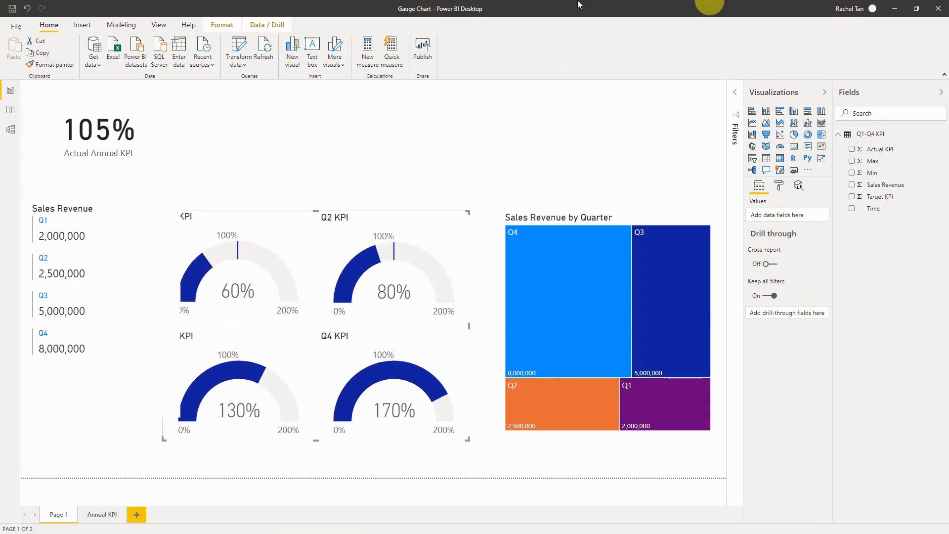
pyautogui.click(296, 168)
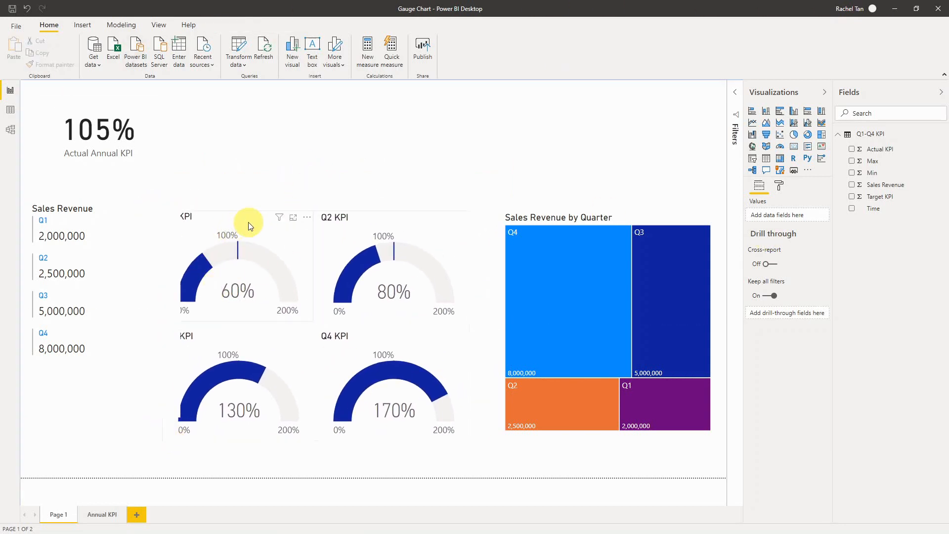
pyautogui.moveTo(197, 225); pyautogui.dragTo(223, 221)
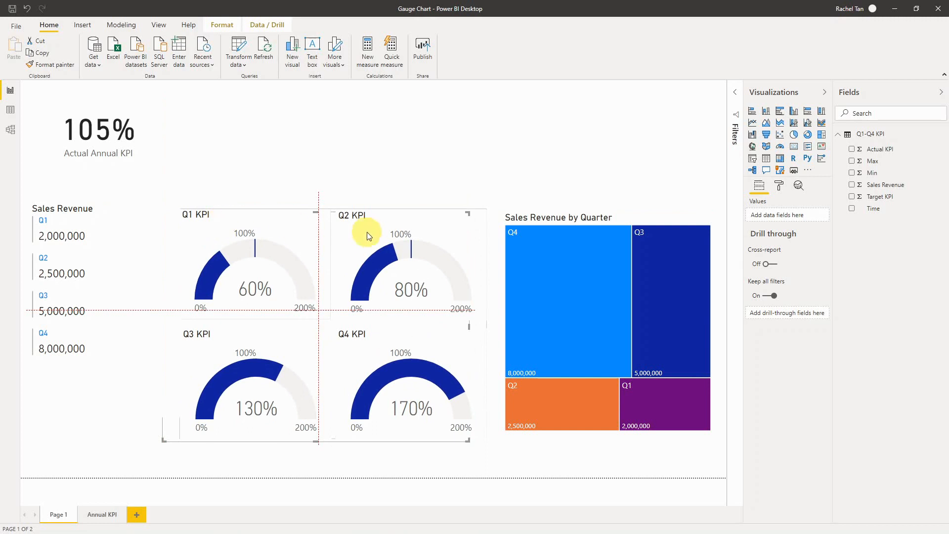
pyautogui.click(391, 189)
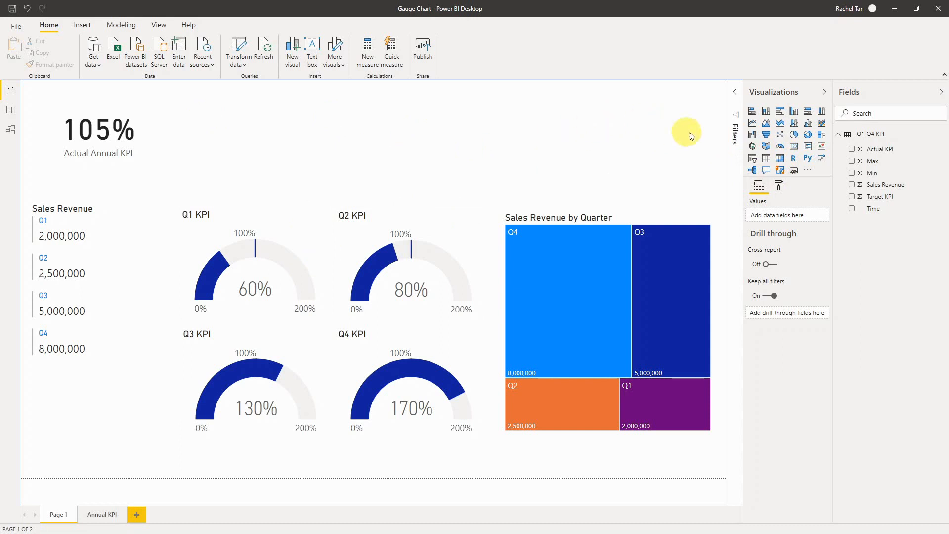
# Step: Set the page background to light gray with 15% transparency
pyautogui.click(778, 187)
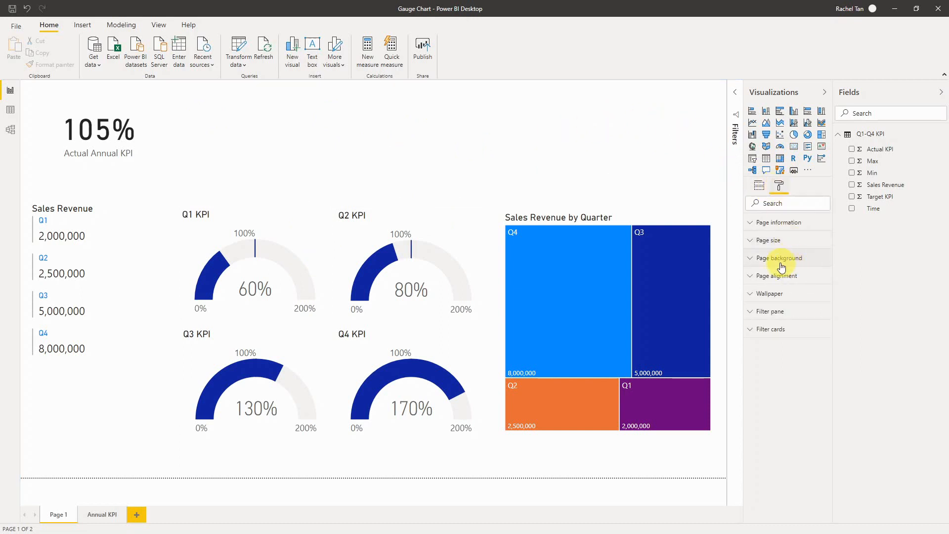
pyautogui.click(764, 259)
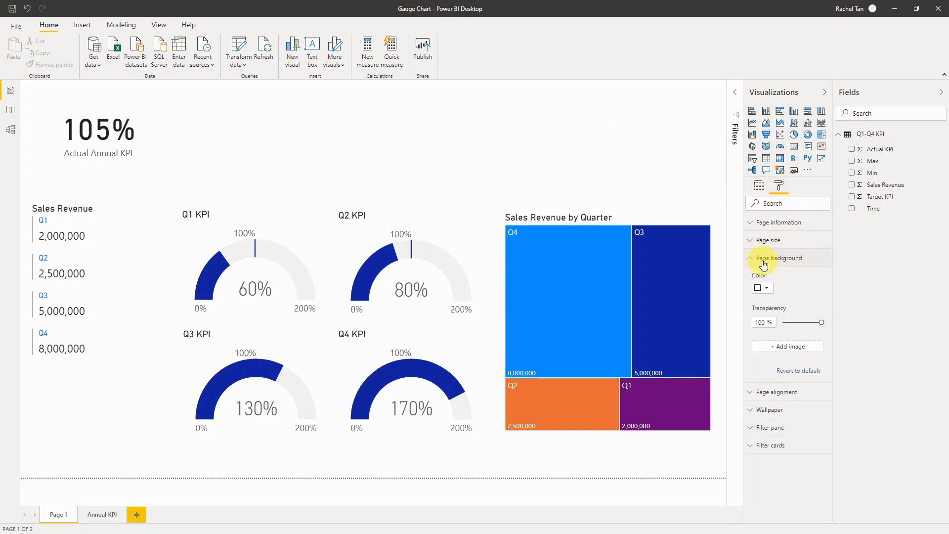
pyautogui.click(767, 289)
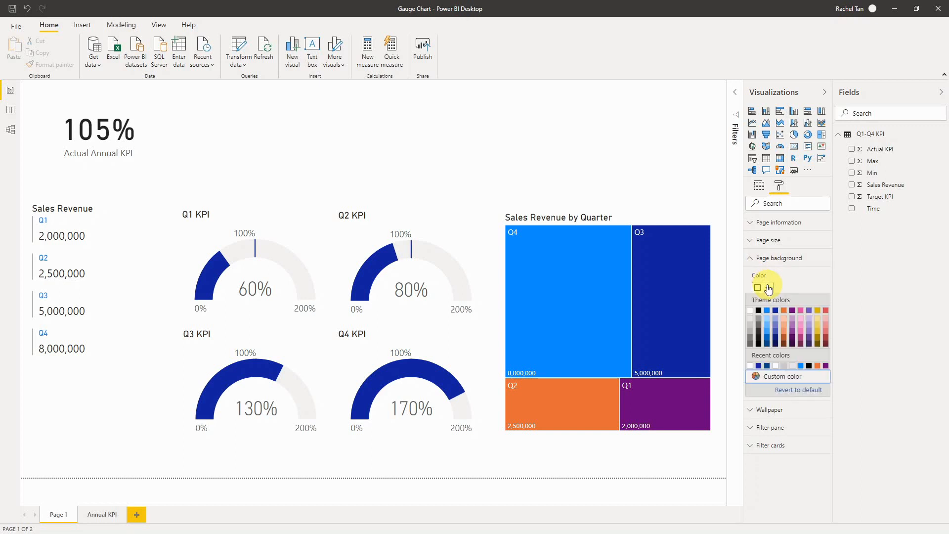
pyautogui.click(750, 327)
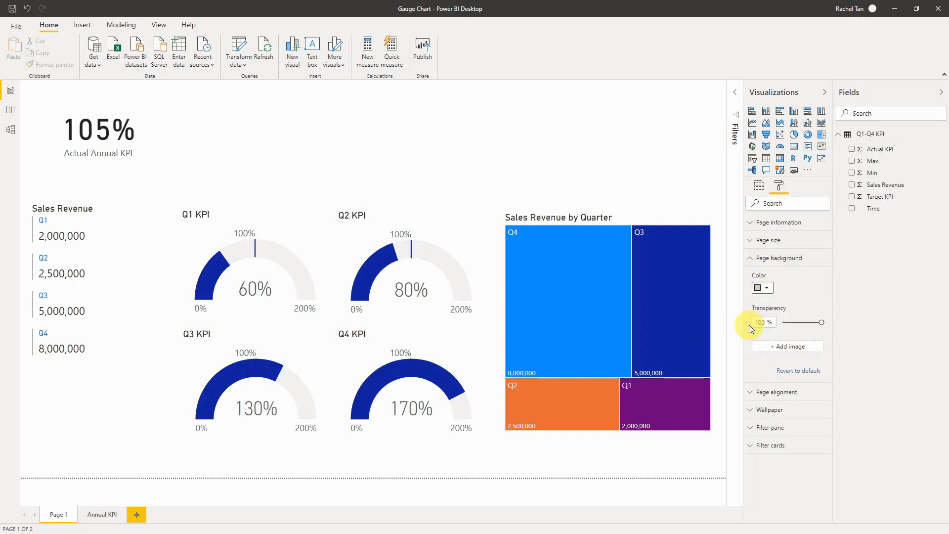
pyautogui.click(767, 290)
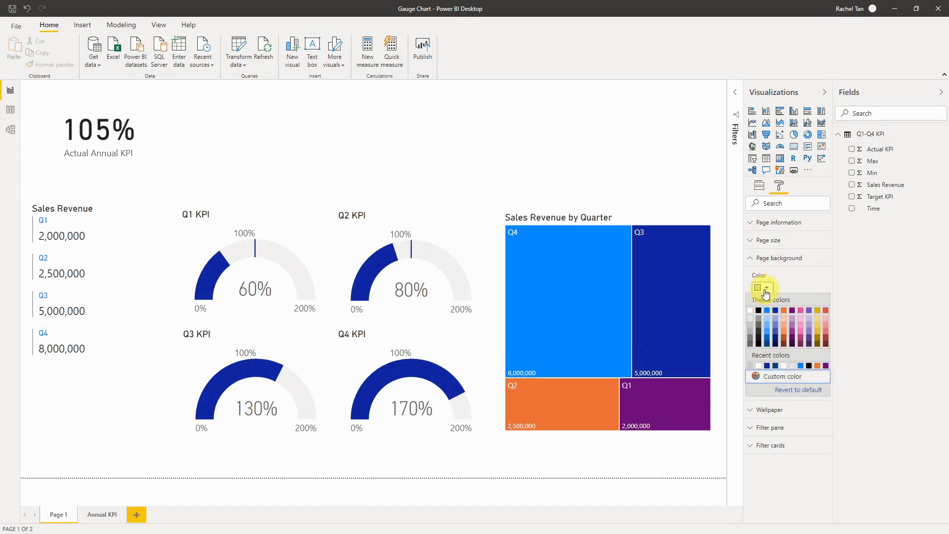
pyautogui.click(750, 326)
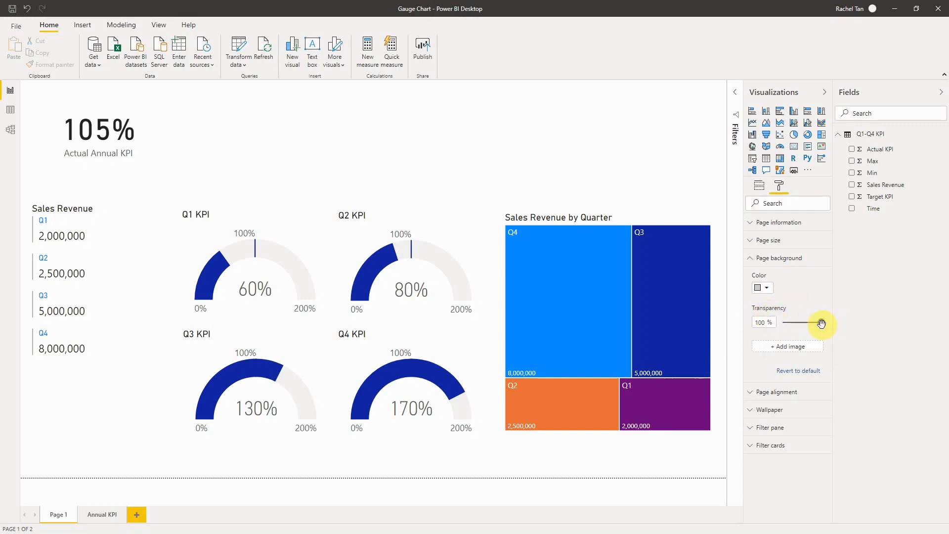
pyautogui.moveTo(821, 322); pyautogui.dragTo(781, 323)
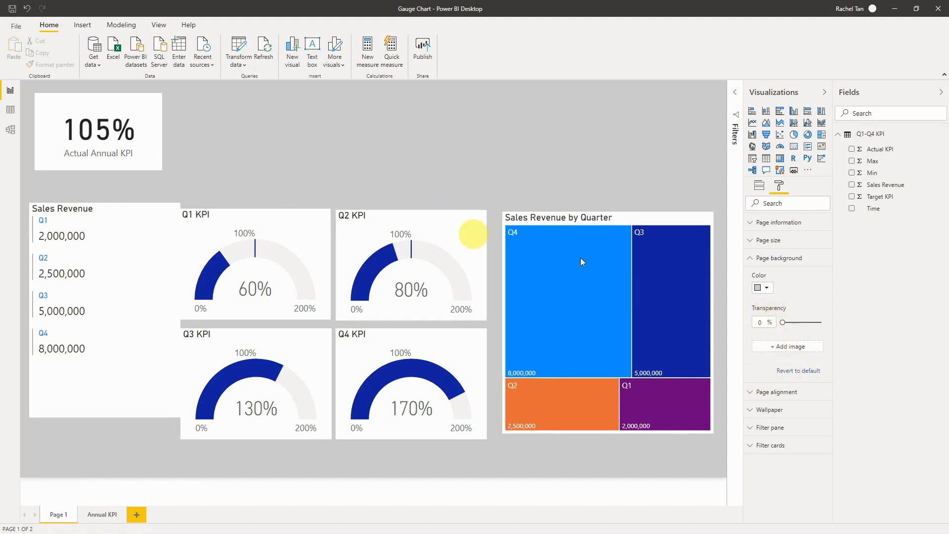
pyautogui.moveTo(783, 323)
pyautogui.mouseDown()
pyautogui.moveTo(797, 324)
pyautogui.moveTo(788, 324)
pyautogui.mouseUp()
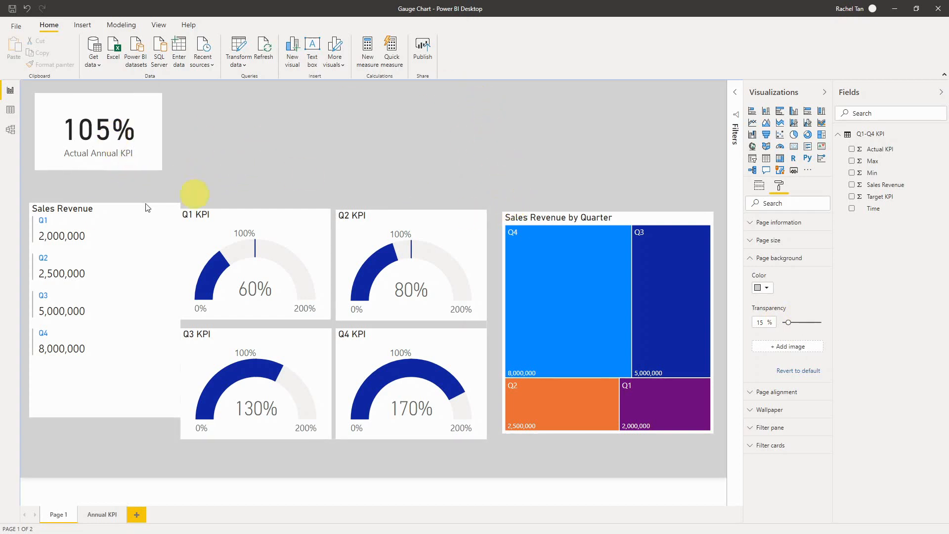
# Step: Shrink the Sales Revenue card to the width of the KPI card's right edge and align its top with the upper gauges
pyautogui.click(117, 219)
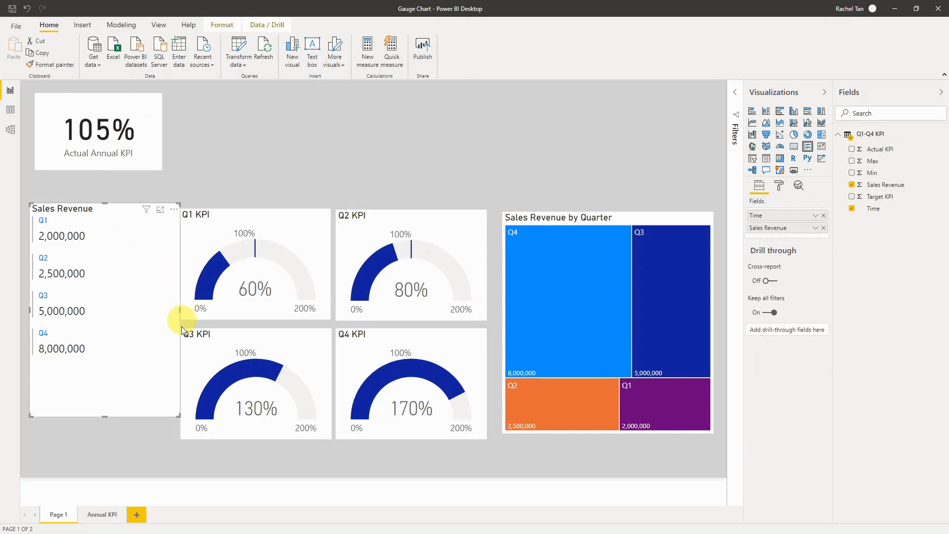
pyautogui.moveTo(178, 416); pyautogui.dragTo(162, 410)
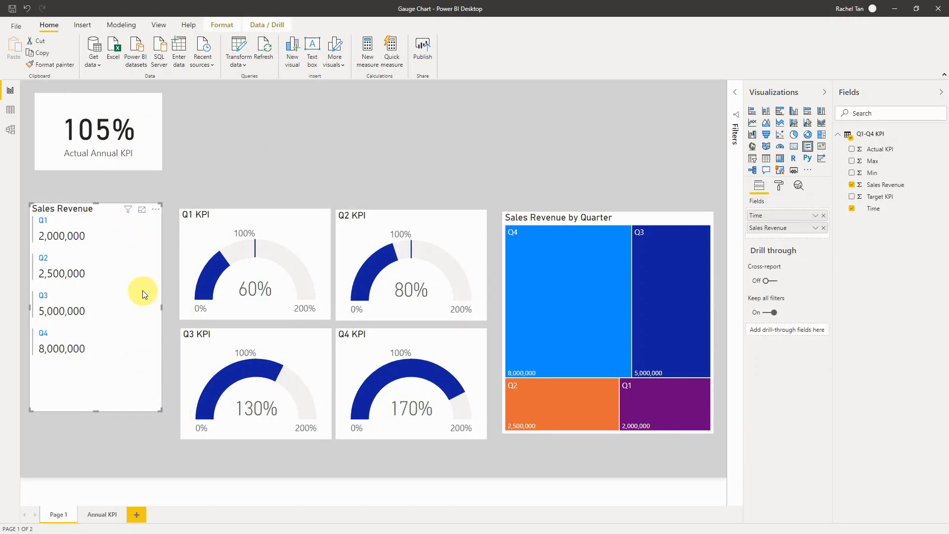
pyautogui.moveTo(142, 290); pyautogui.dragTo(138, 295)
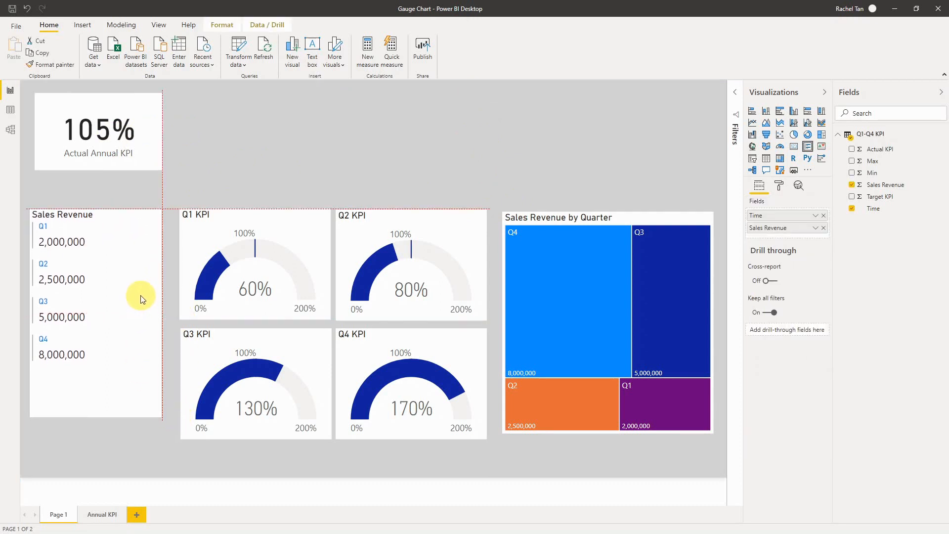
pyautogui.click(228, 162)
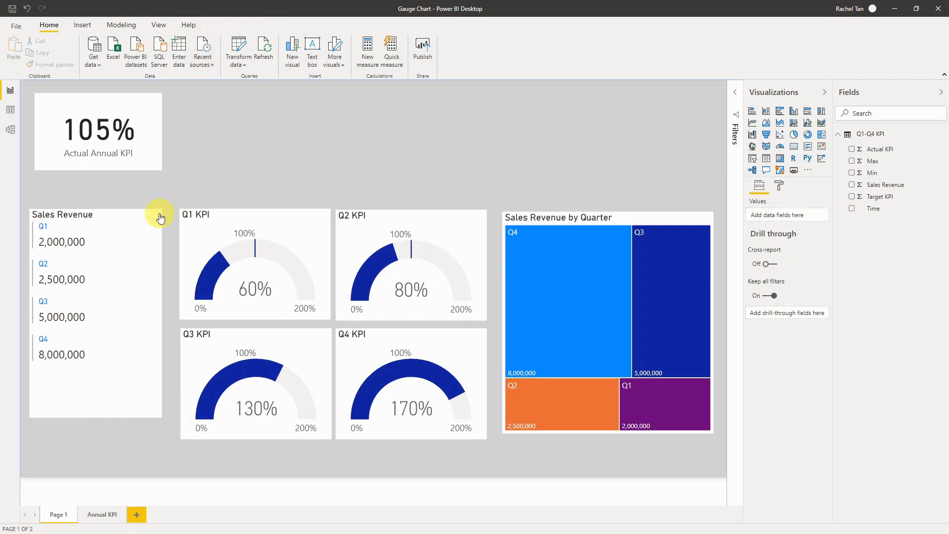
# Step: Show gridlines and move the Sales Revenue card down so its bottom edge aligns with the lower gauges
pyautogui.click(159, 25)
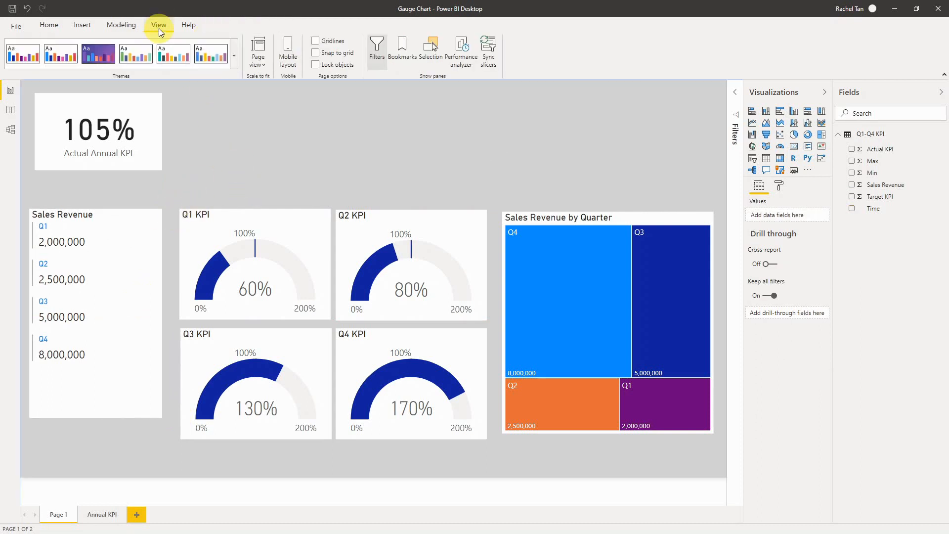
pyautogui.click(334, 41)
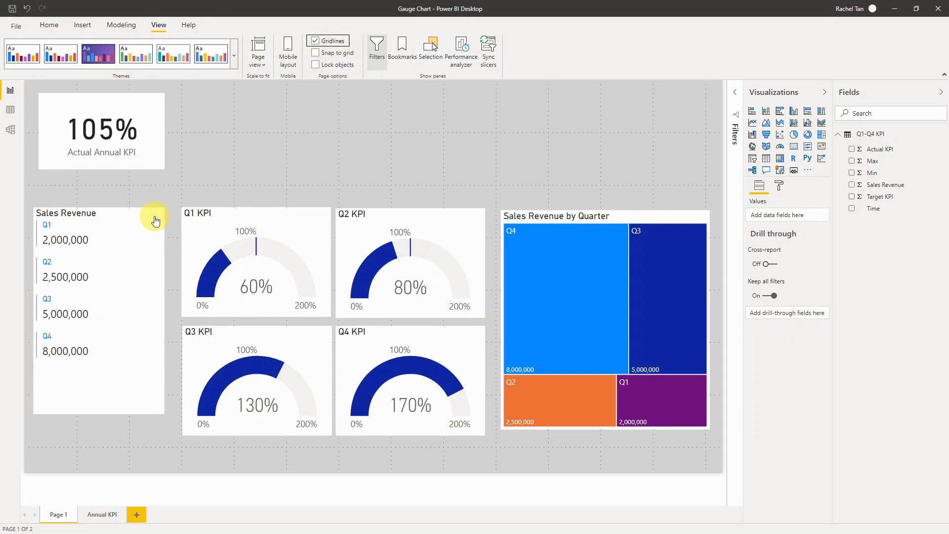
pyautogui.moveTo(106, 220); pyautogui.dragTo(110, 239)
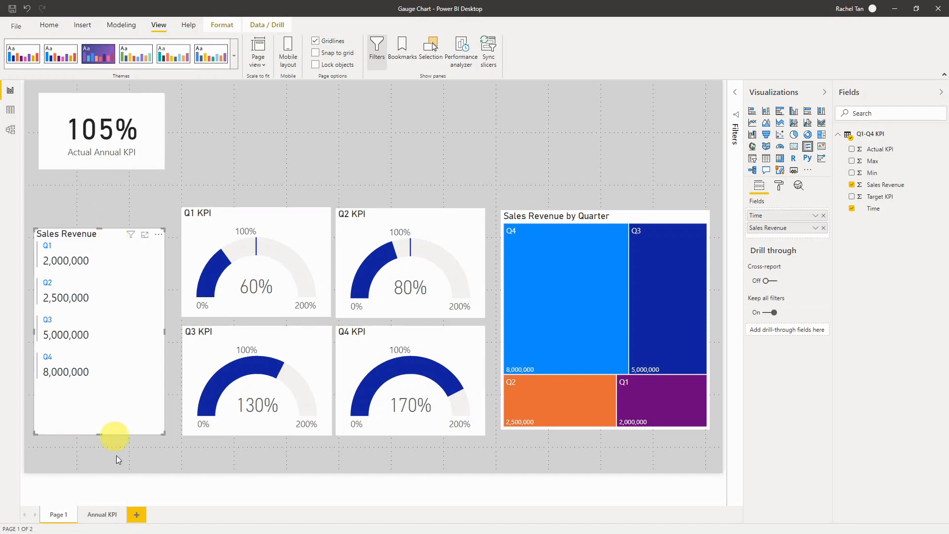
# Step: Open the Annual KPI page and examine its visuals' alignment, including the annual KPI card and the treemap
pyautogui.click(106, 514)
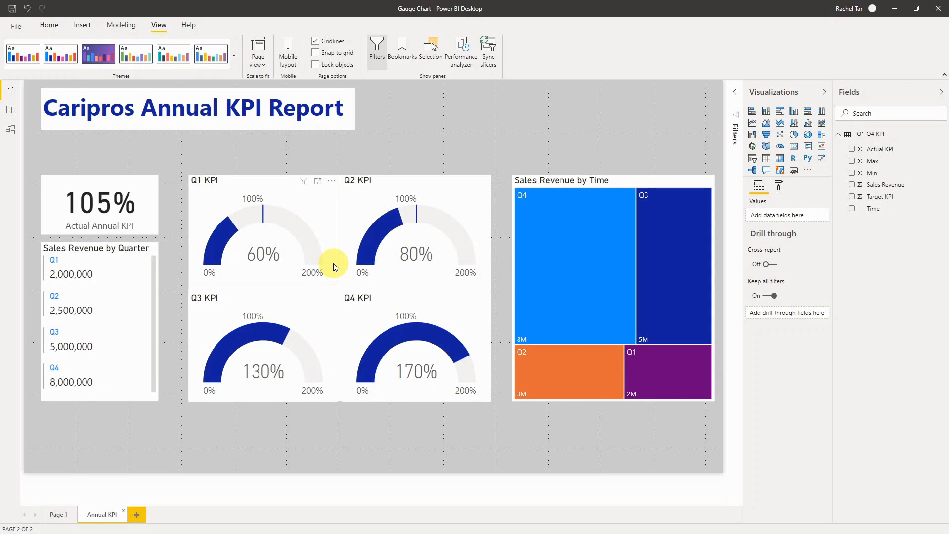
pyautogui.click(153, 210)
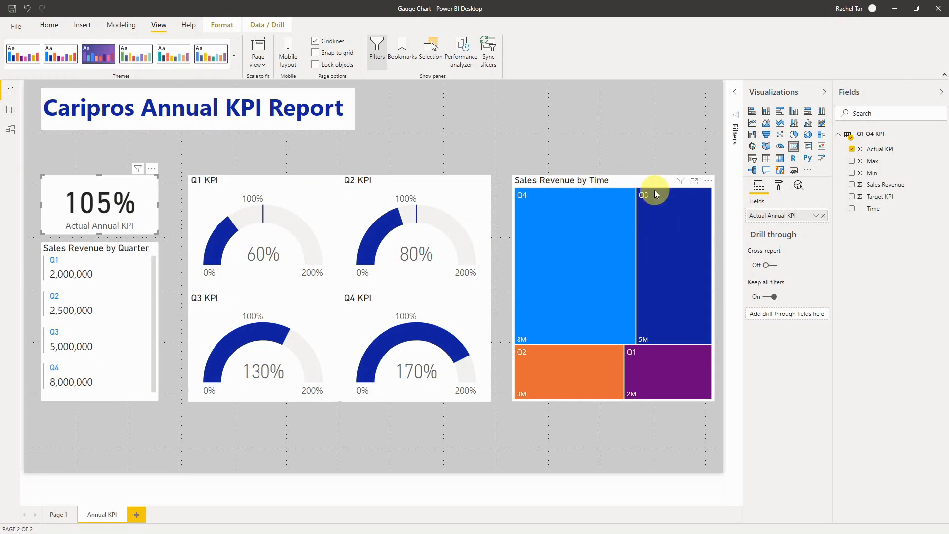
pyautogui.moveTo(613, 278)
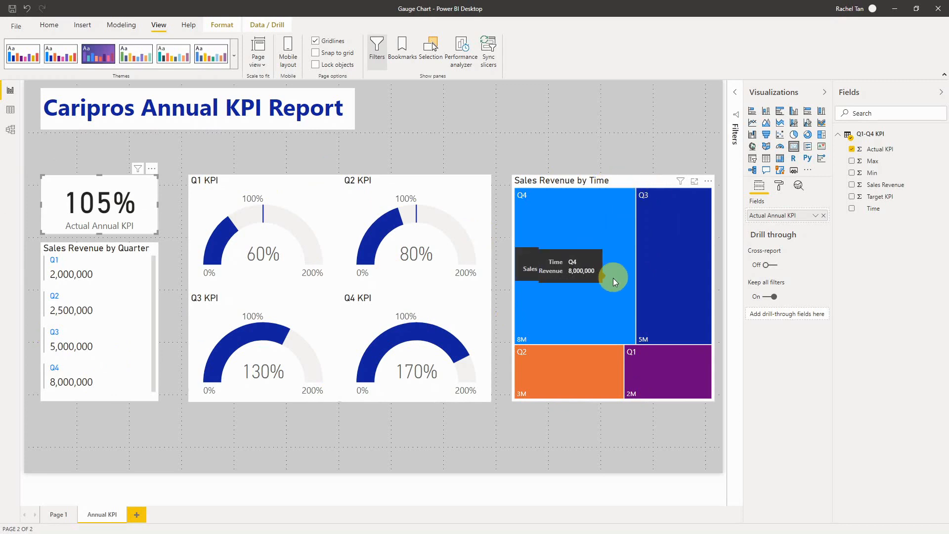
# Step: Examine how the report title text box aligns with the visuals on the Annual KPI page
pyautogui.click(171, 242)
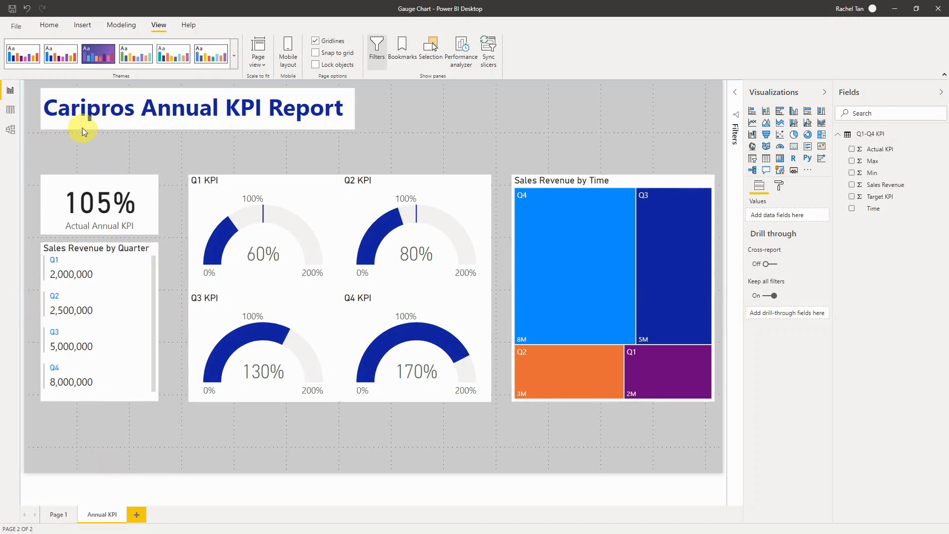
pyautogui.click(107, 129)
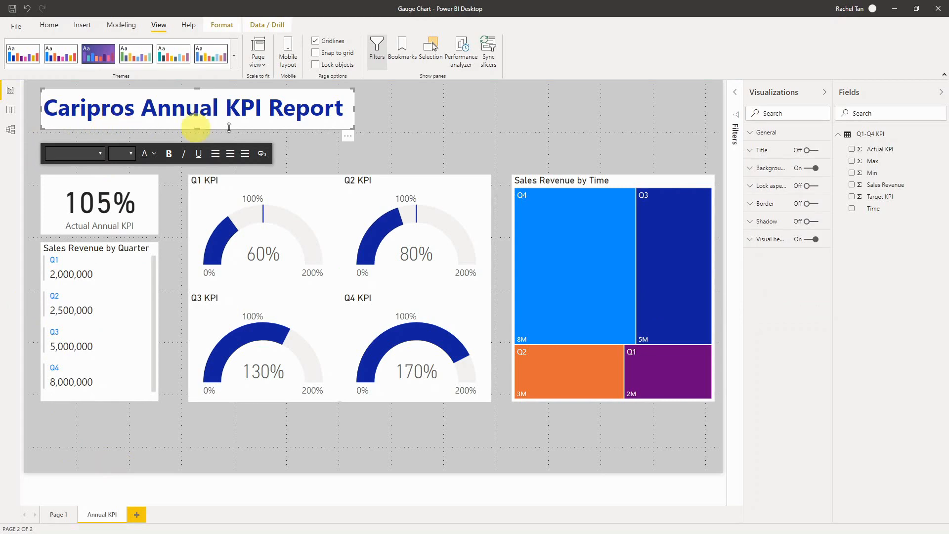
pyautogui.click(554, 114)
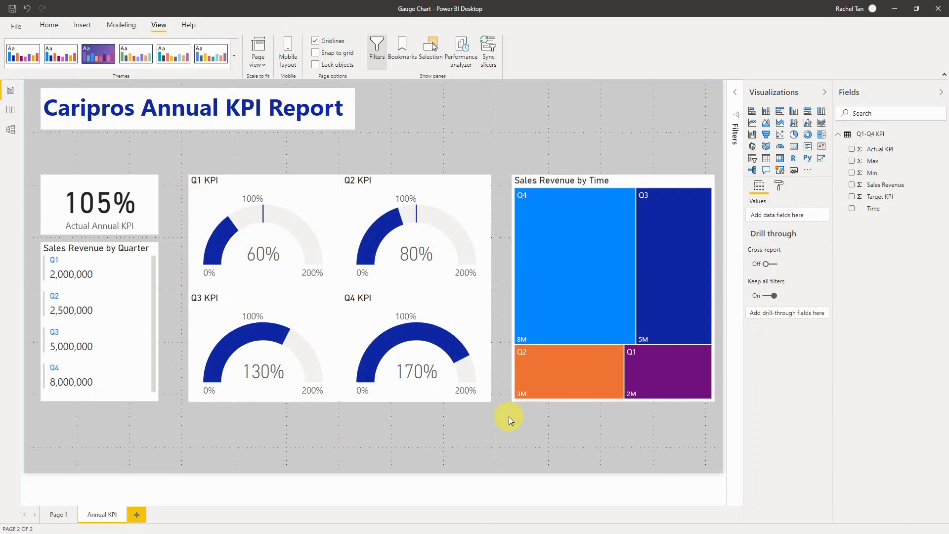
# Step: Switch to Google Chrome and search for "dashboard best design strategy", showing the image results in a maximized window
pyautogui.click(895, 8)
pyautogui.click(569, 524)
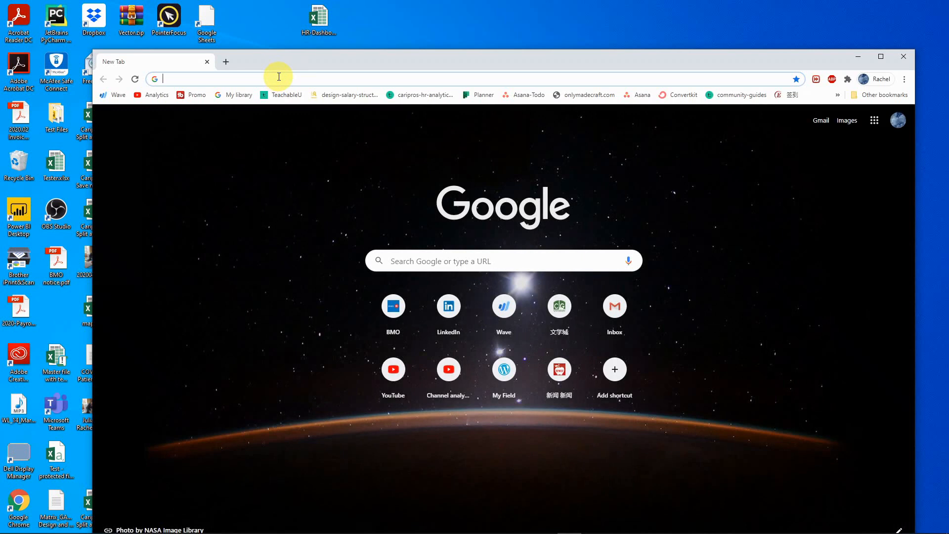
pyautogui.write('dash')
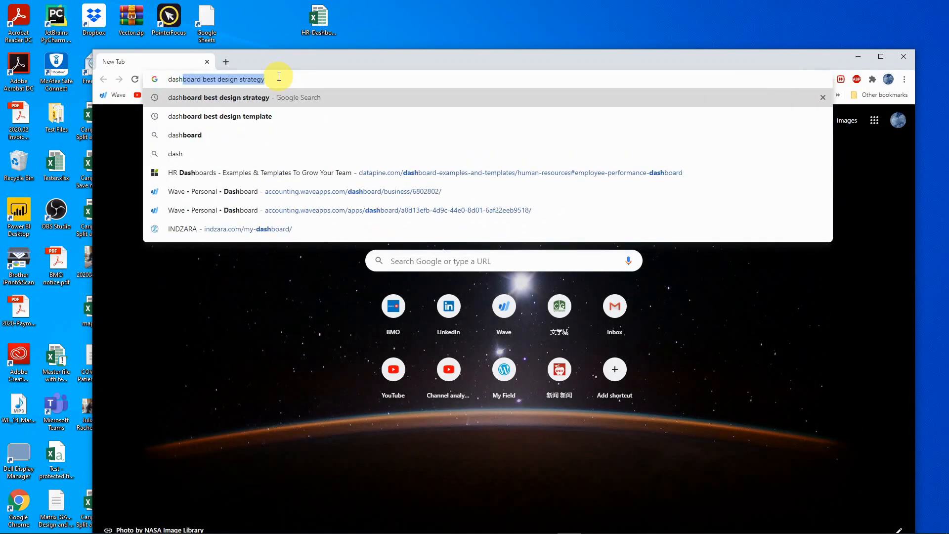
pyautogui.press('Return')
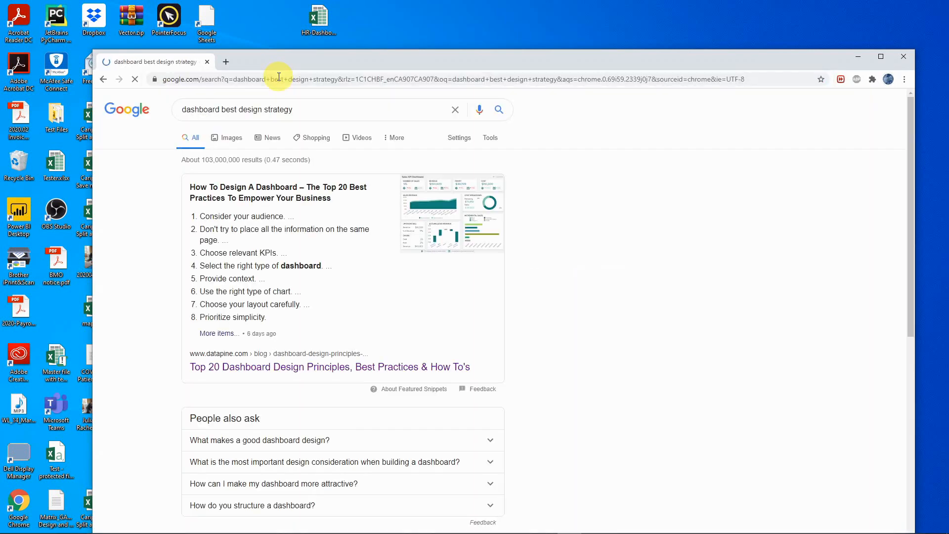
pyautogui.click(228, 133)
pyautogui.doubleClick(285, 56)
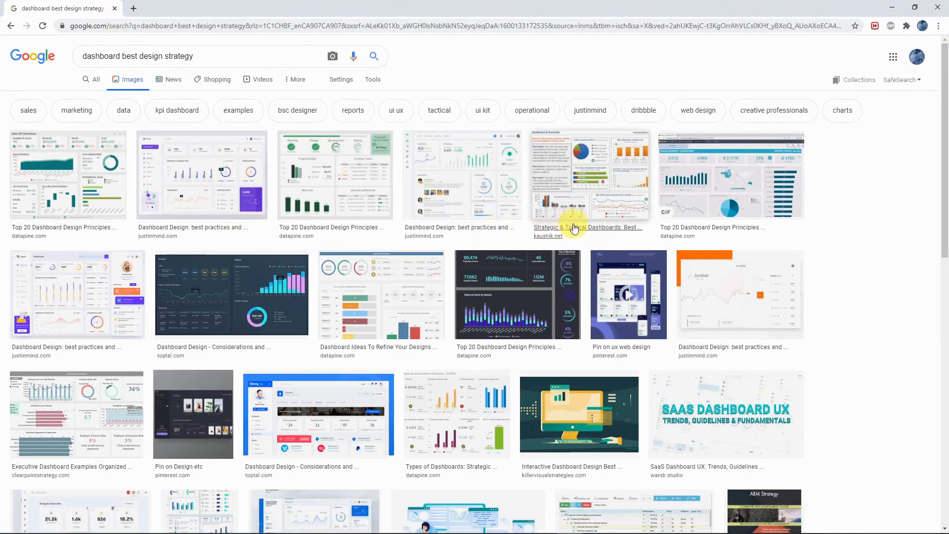
# Step: Browse the image results for dashboard layout examples
pyautogui.scroll(-2, 507, 258)
pyautogui.scroll(-3, 508, 258)
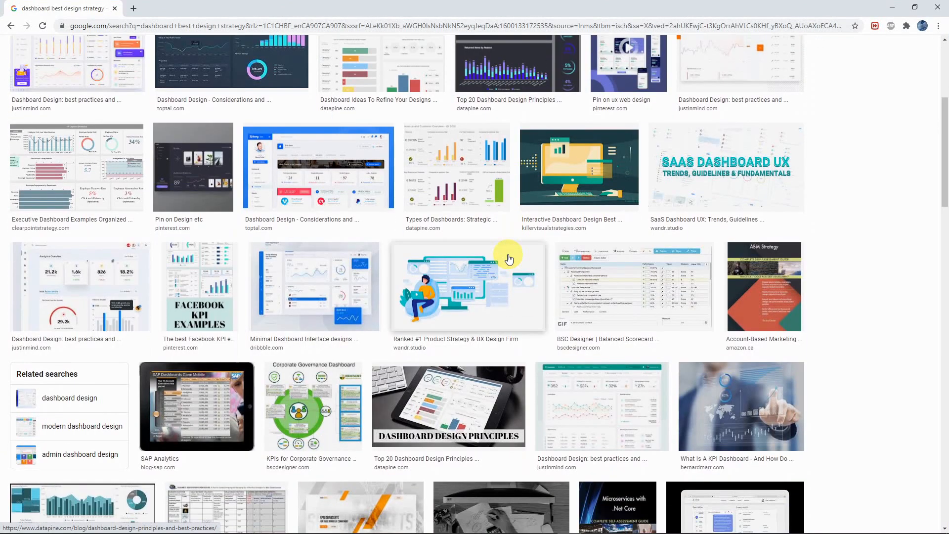
pyautogui.scroll(-3, 509, 275)
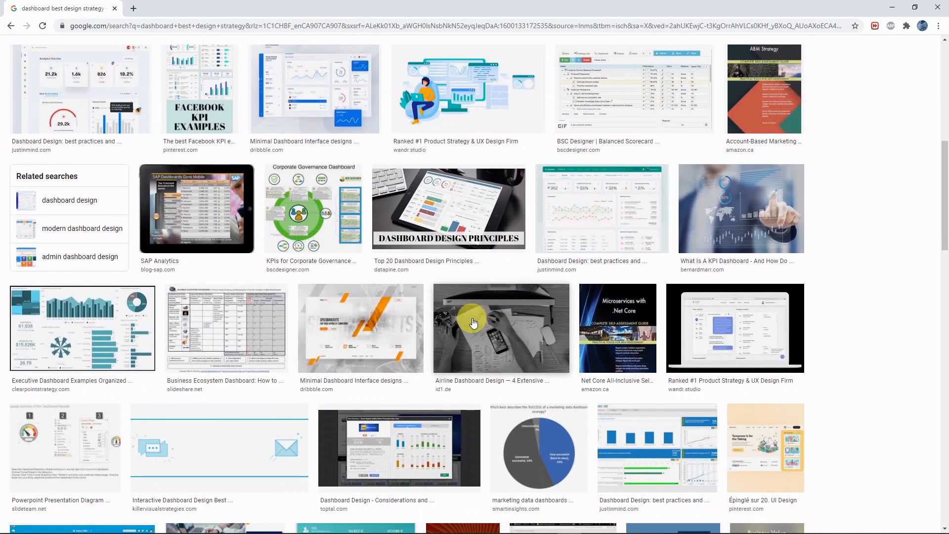
pyautogui.scroll(8, 539, 405)
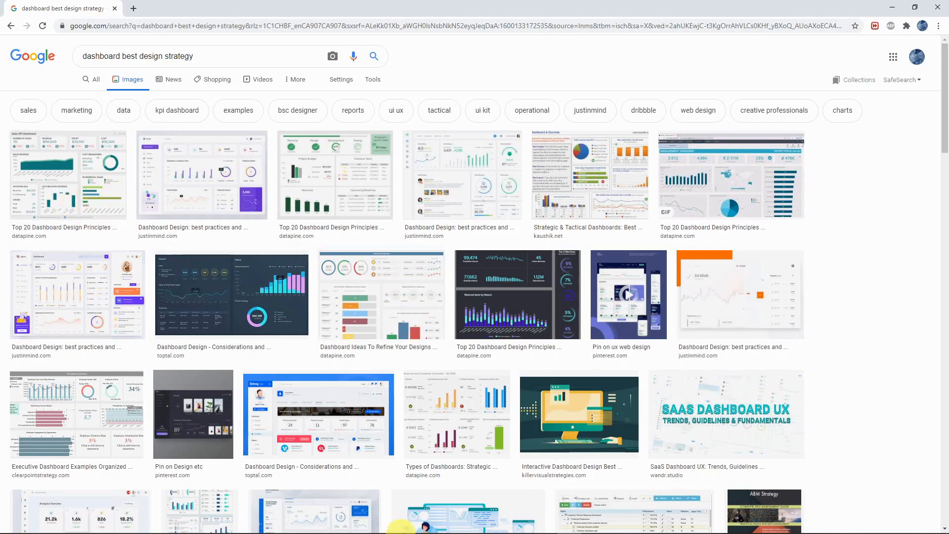
pyautogui.moveTo(433, 523)
# Step: Switch back to Power BI Desktop, open Page 1 and move the Sales Revenue by Quarter treemap down so its bottom aligns with the lower gauges
pyautogui.click(599, 523)
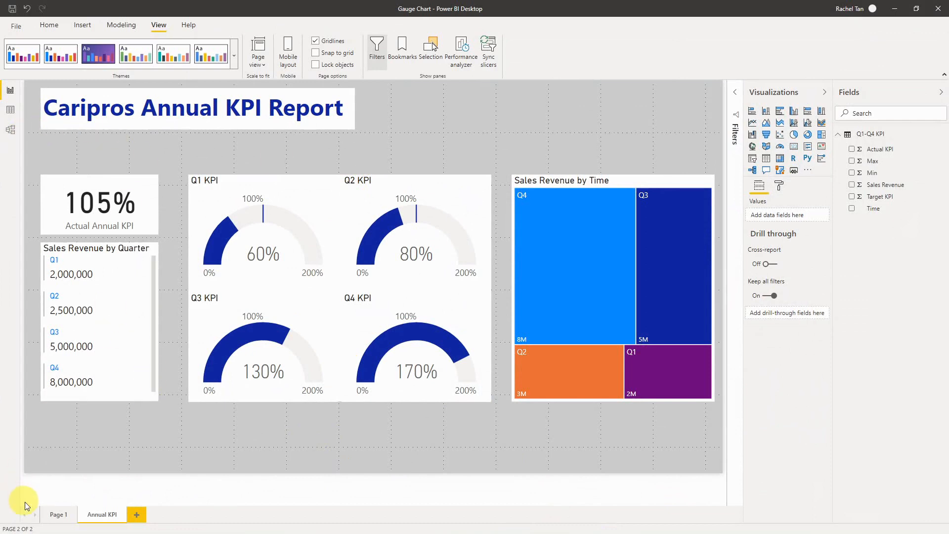
pyautogui.click(56, 514)
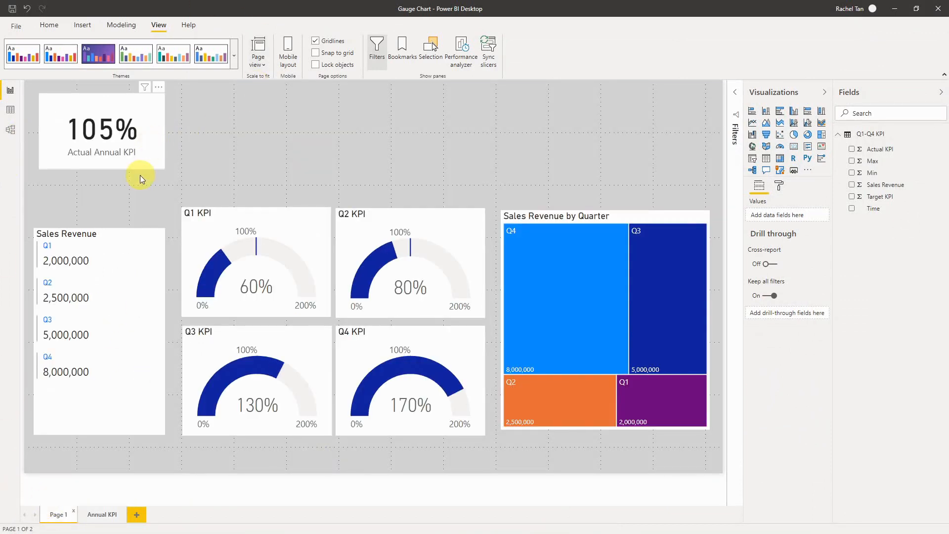
pyautogui.click(524, 424)
pyautogui.click(530, 429)
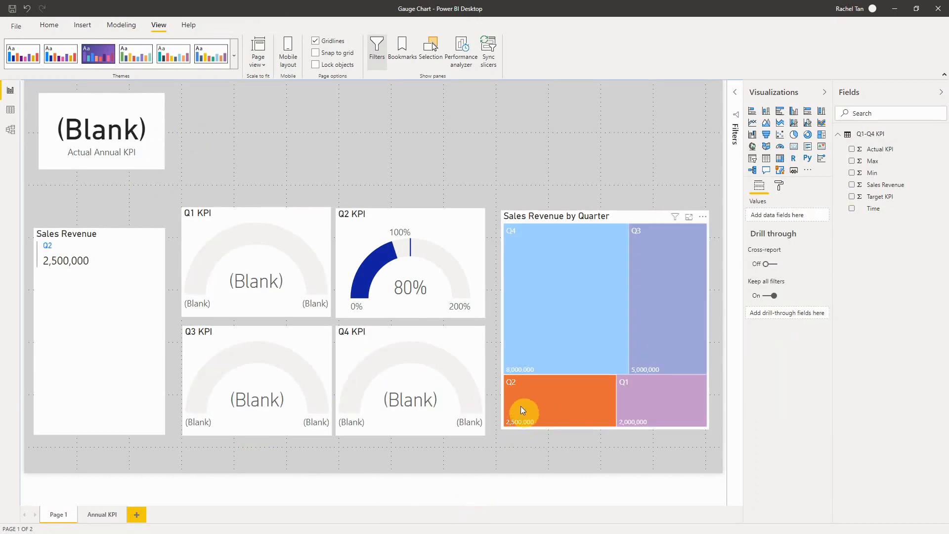
pyautogui.moveTo(523, 219); pyautogui.dragTo(544, 226)
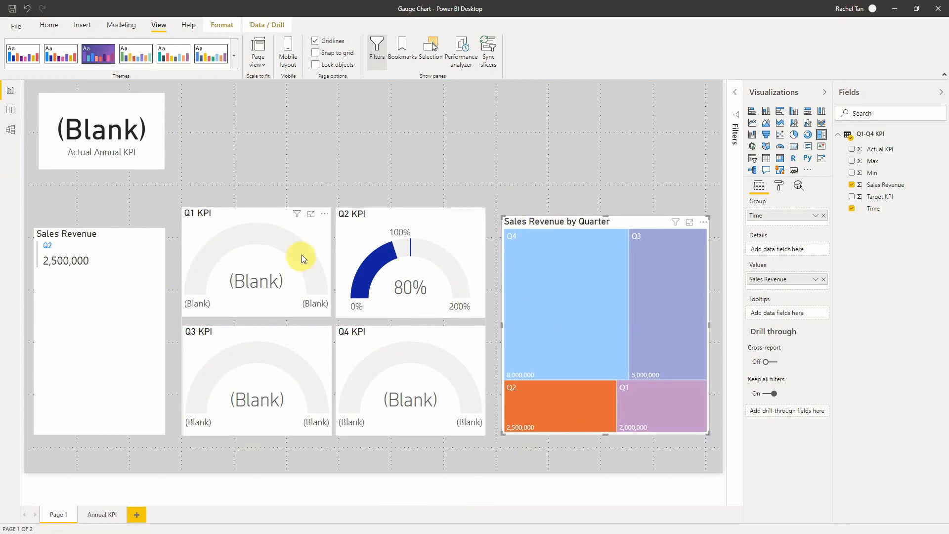
# Step: Nudge the Q2 KPI gauge slightly left and move the gauge group down so its top edge aligns with the treemap
pyautogui.click(364, 228)
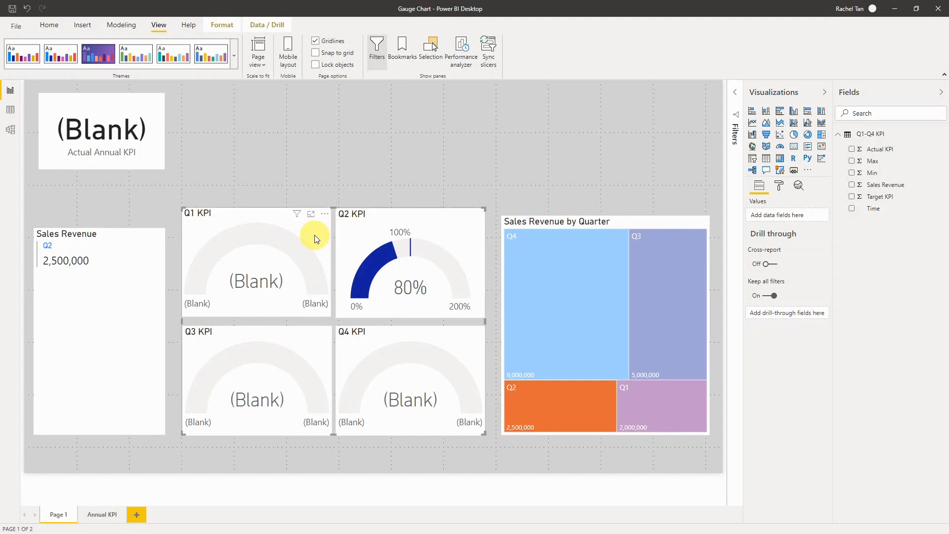
pyautogui.click(359, 228)
pyautogui.click(367, 230)
pyautogui.moveTo(367, 229); pyautogui.dragTo(366, 228)
pyautogui.click(465, 366)
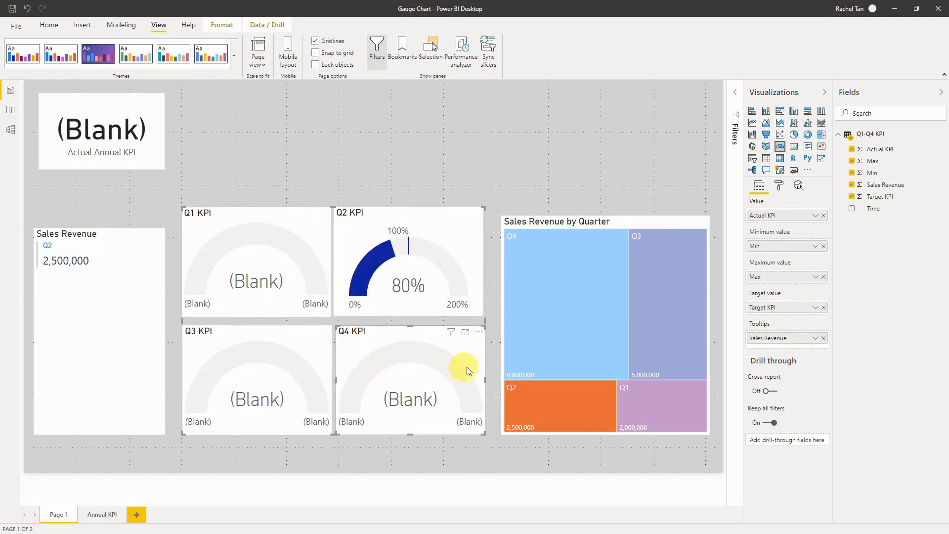
pyautogui.click(493, 318)
pyautogui.moveTo(370, 300); pyautogui.dragTo(373, 309)
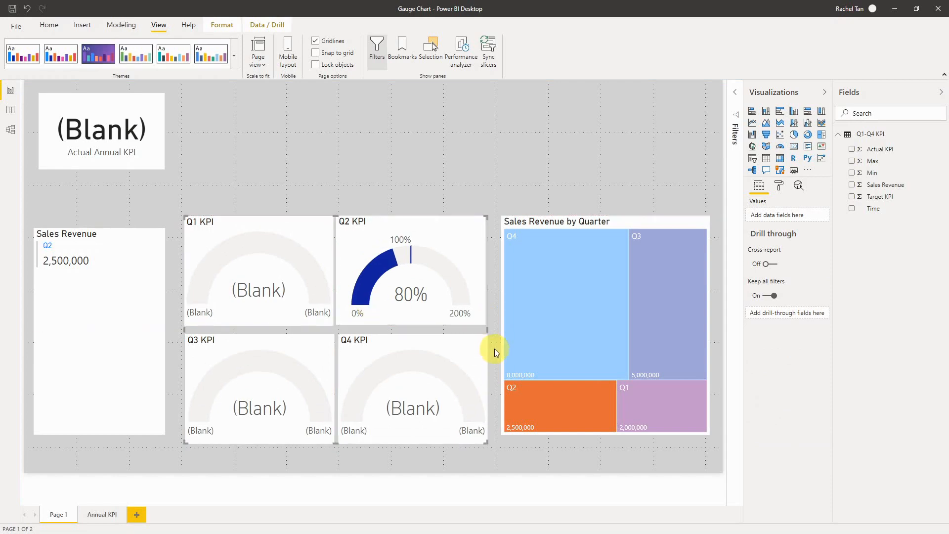
pyautogui.click(494, 351)
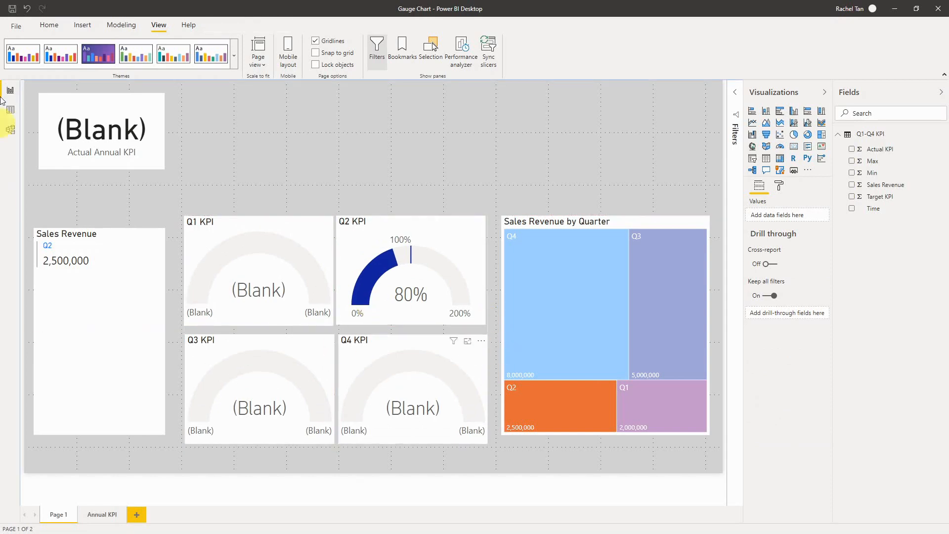
# Step: Cross-filter the page by the treemap's Q4, Q3 and Q1 tiles, and clear the filter
pyautogui.click(428, 308)
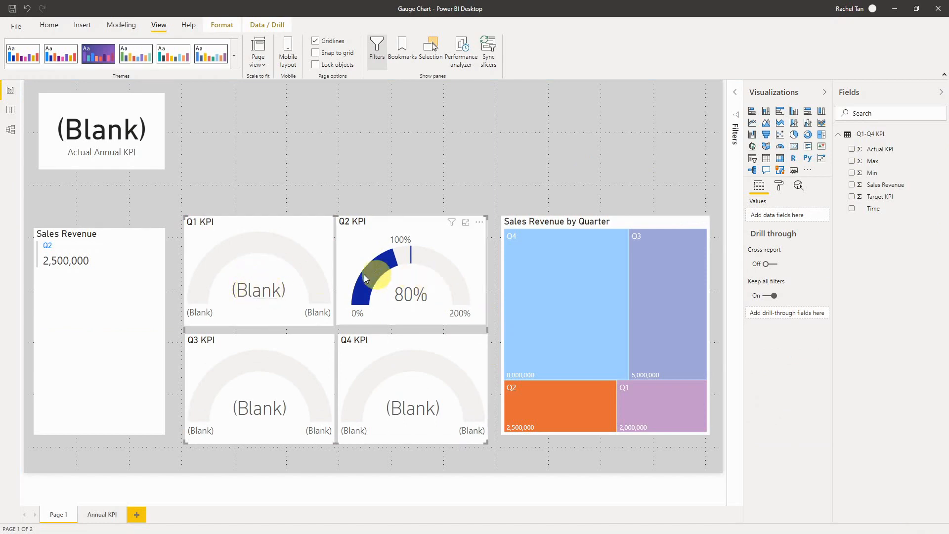
pyautogui.click(565, 309)
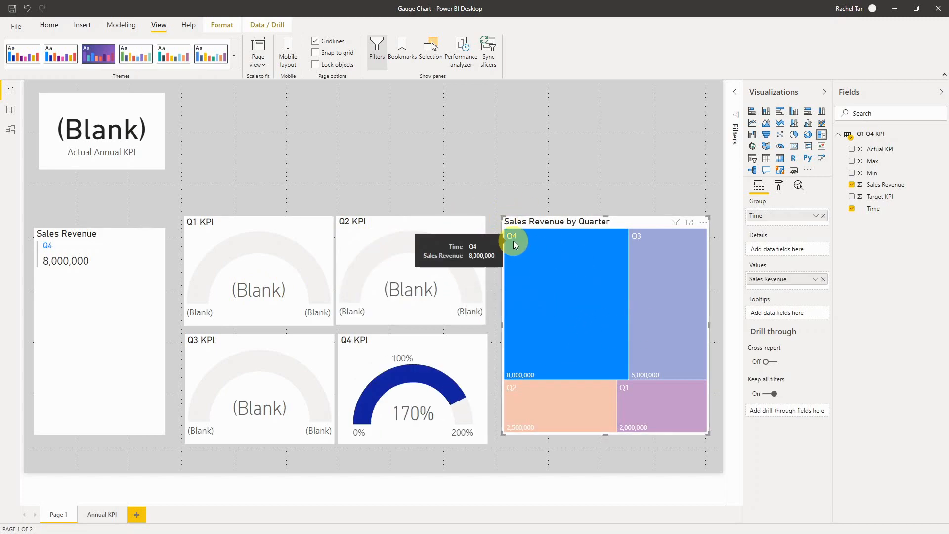
pyautogui.click(652, 242)
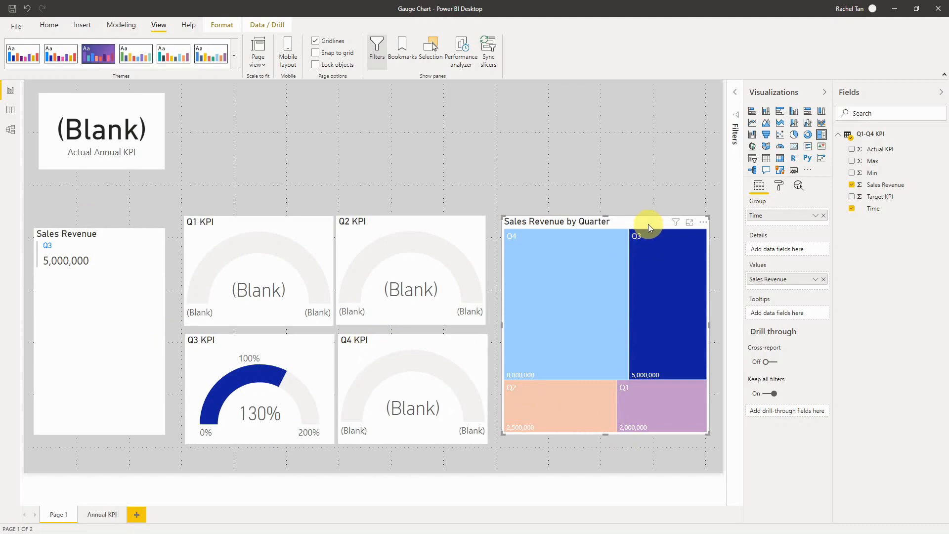
pyautogui.click(699, 444)
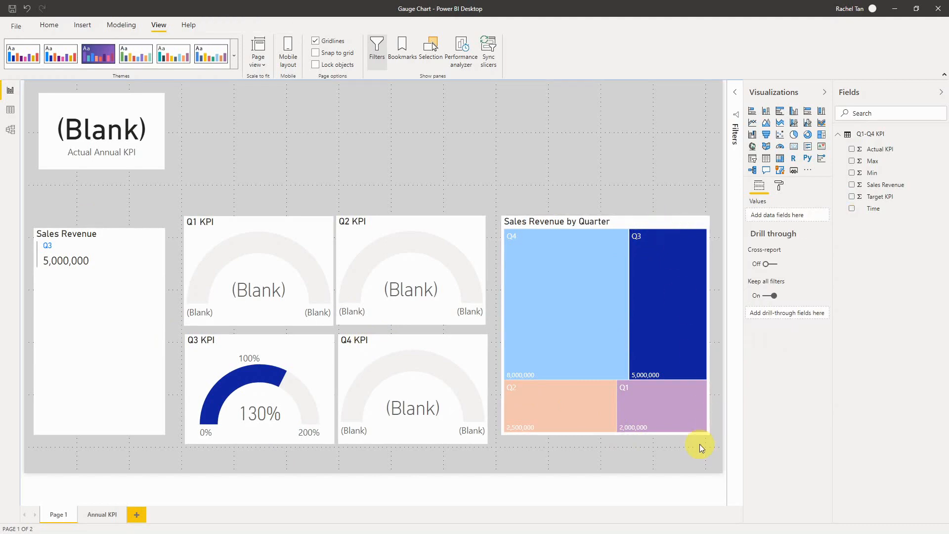
pyautogui.click(703, 428)
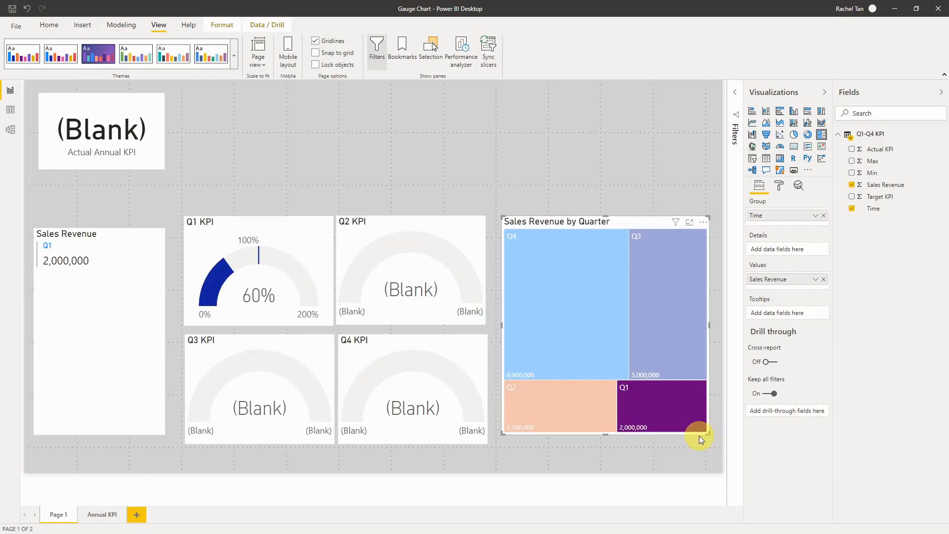
pyautogui.click(669, 445)
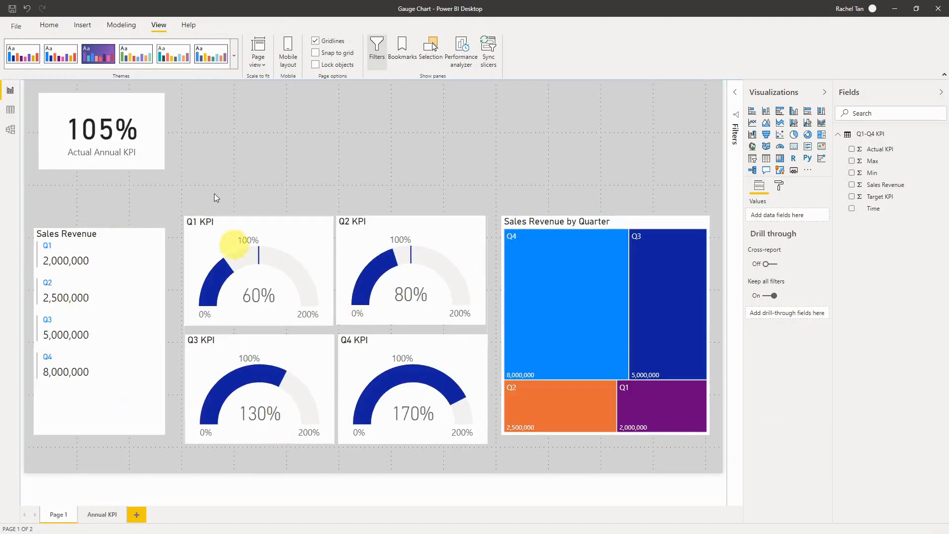
# Step: Move the Sales Revenue card and the treemap down so their bottom edges align with the lower gauges
pyautogui.moveTo(99, 238); pyautogui.dragTo(104, 249)
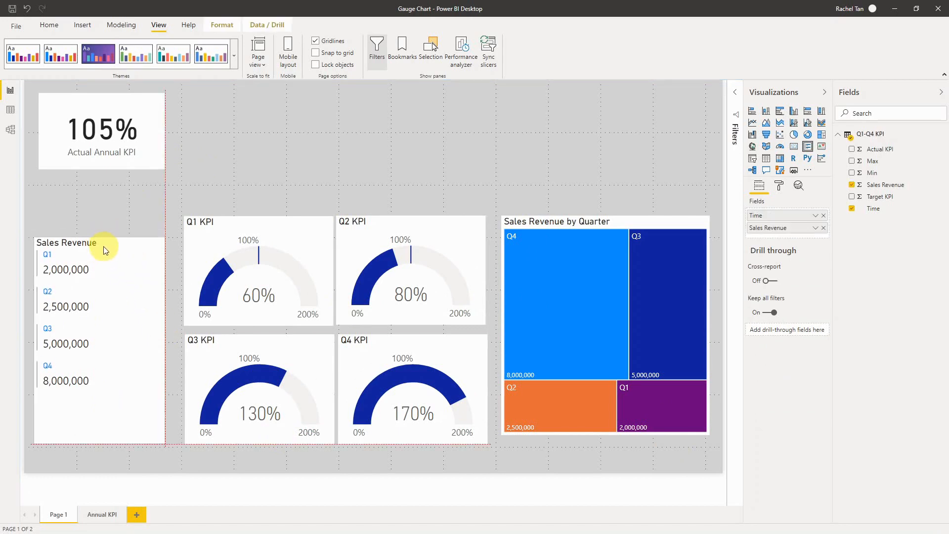
pyautogui.moveTo(534, 430); pyautogui.dragTo(536, 443)
pyautogui.moveTo(537, 441); pyautogui.dragTo(537, 443)
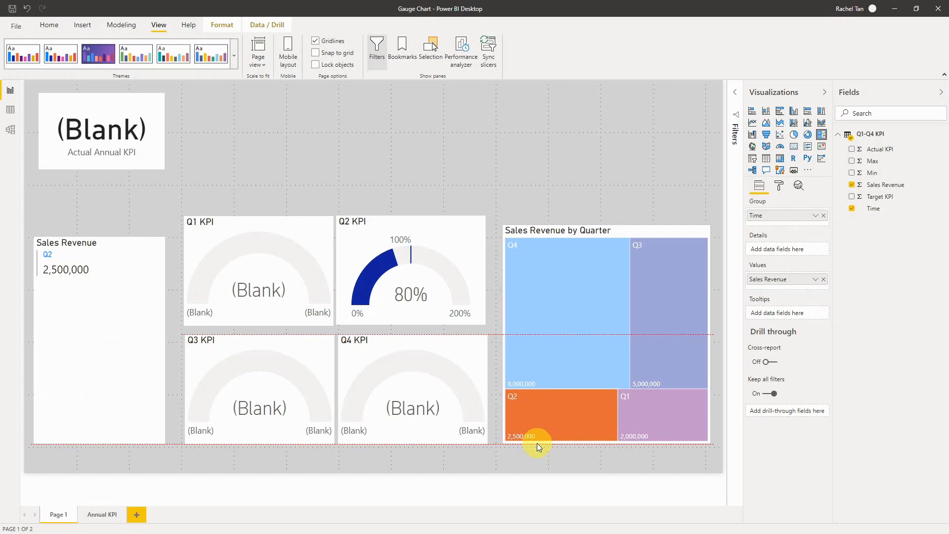
# Step: Enlarge the treemap upward and slightly wider so its top edge aligns with the upper gauges
pyautogui.moveTo(707, 225); pyautogui.dragTo(711, 215)
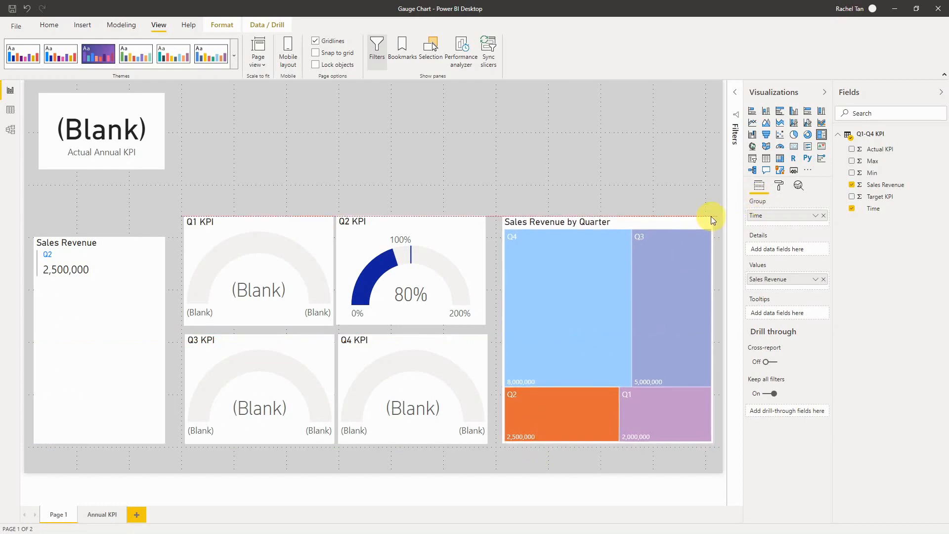
pyautogui.click(118, 253)
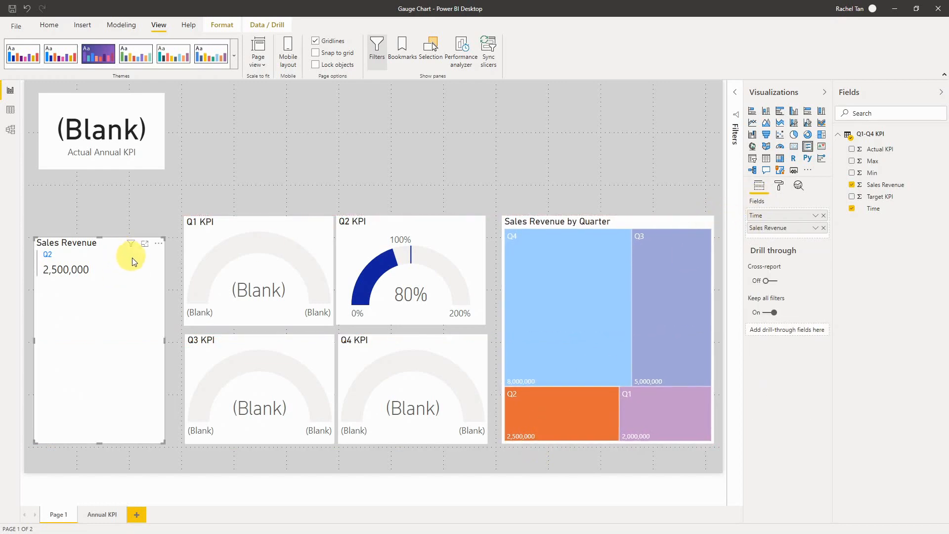
pyautogui.click(705, 450)
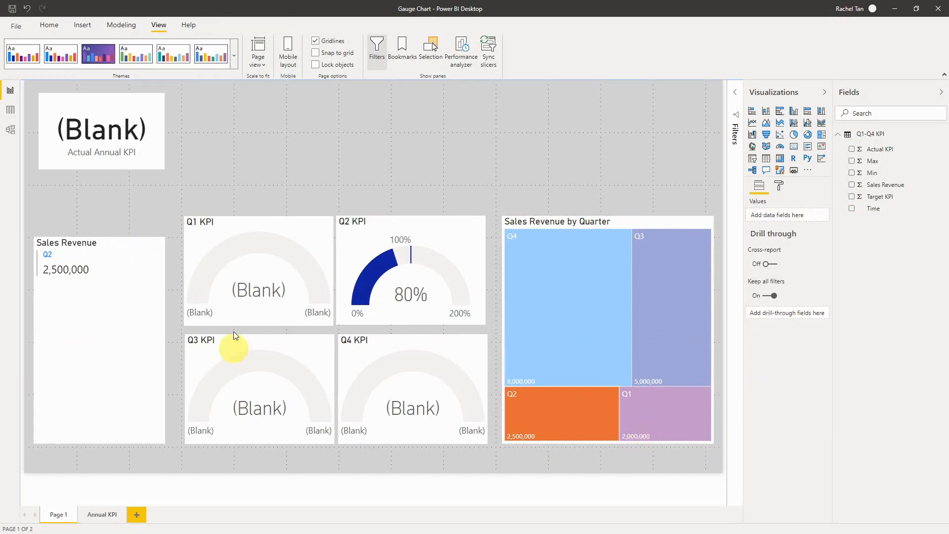
# Step: Shorten the Sales Revenue card from its top edge and move the Actual Annual KPI card directly above it
pyautogui.click(117, 253)
pyautogui.moveTo(102, 238); pyautogui.dragTo(102, 275)
pyautogui.moveTo(104, 160); pyautogui.dragTo(114, 265)
# Step: Widen the Actual Annual KPI card to the Sales Revenue card's left edge and lower its top edge to align with the upper gauges
pyautogui.moveTo(39, 233); pyautogui.dragTo(35, 234)
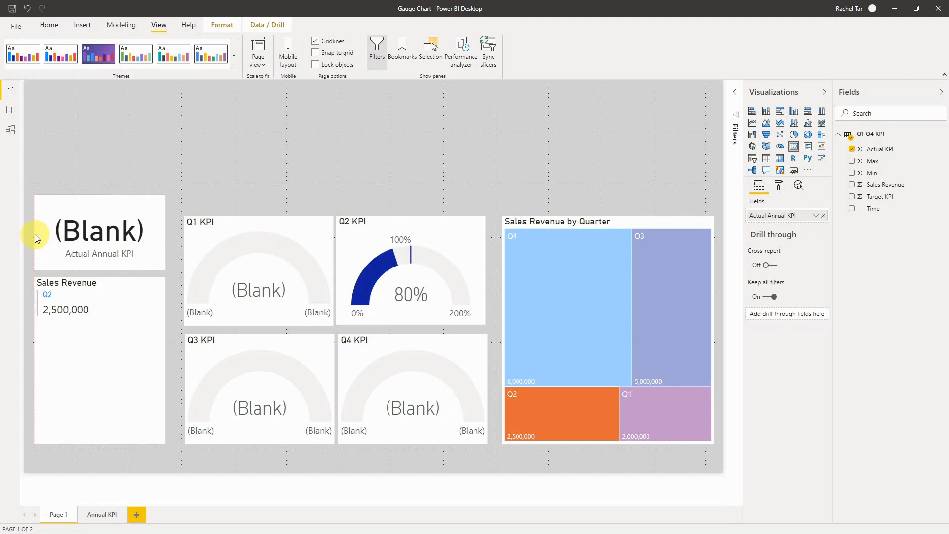
pyautogui.moveTo(104, 196); pyautogui.dragTo(102, 218)
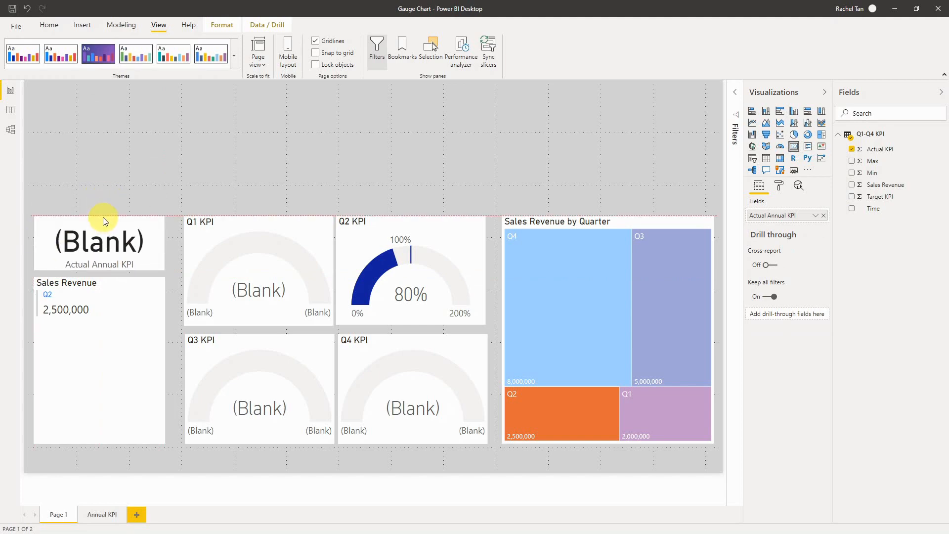
pyautogui.click(102, 290)
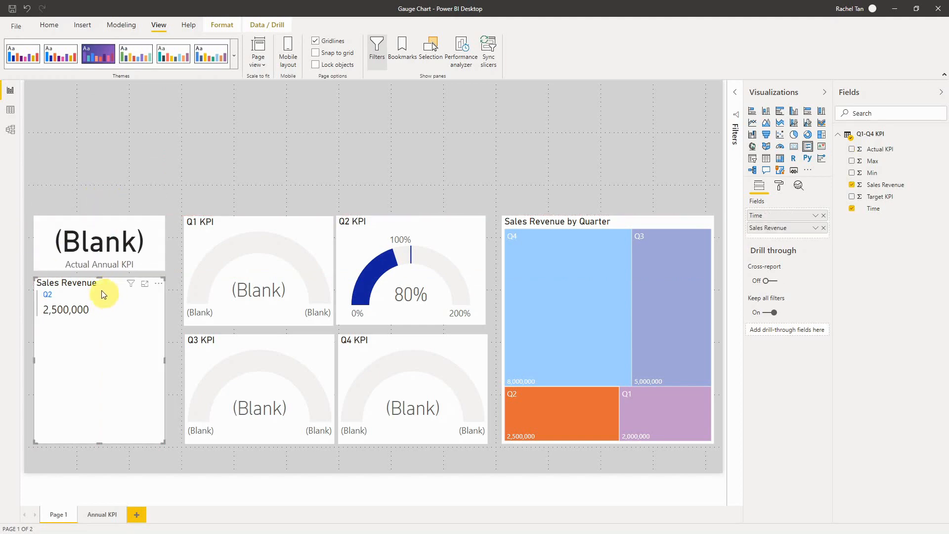
# Step: Clear the Q2 cross-filter applied by the Sales Revenue by Quarter treemap
pyautogui.click(167, 282)
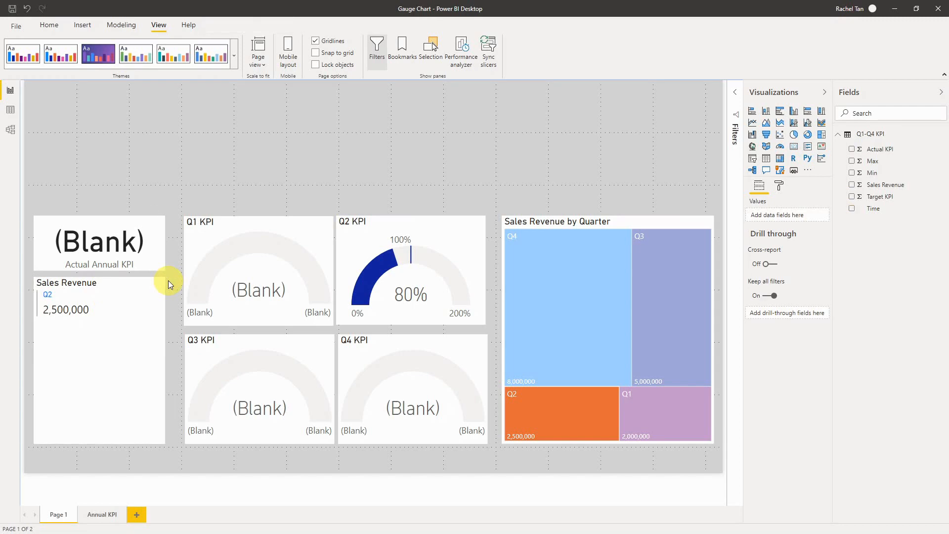
pyautogui.click(209, 310)
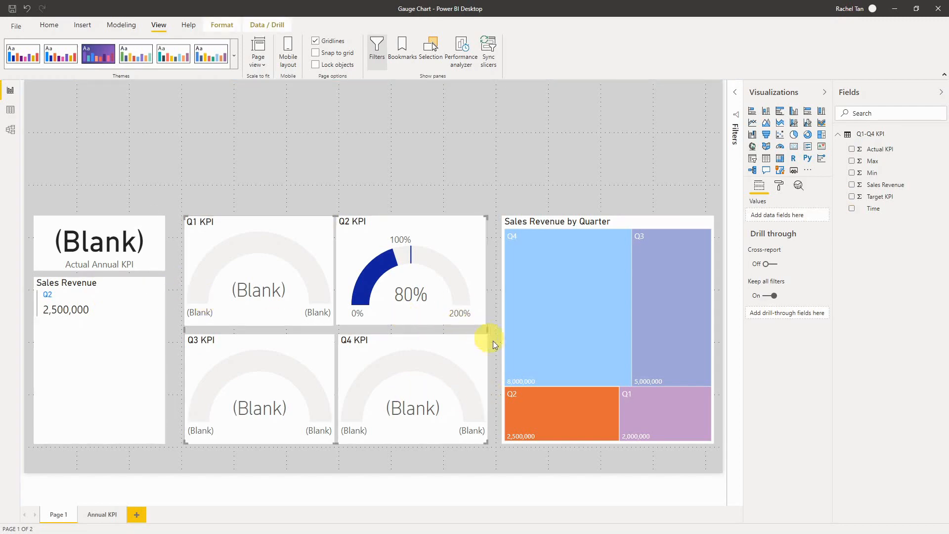
pyautogui.click(518, 427)
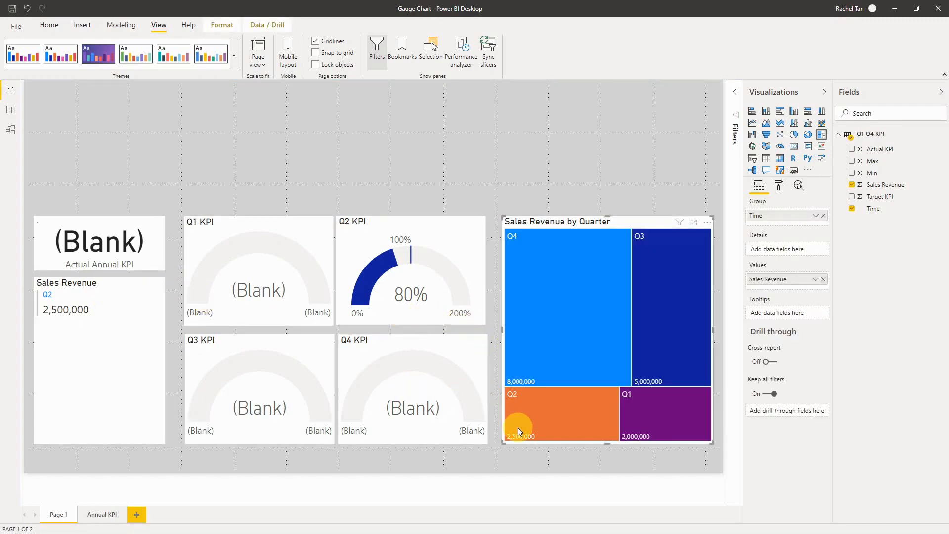
# Step: Insert a blank text box in the empty area above the Q2 KPI gauge
pyautogui.click(63, 126)
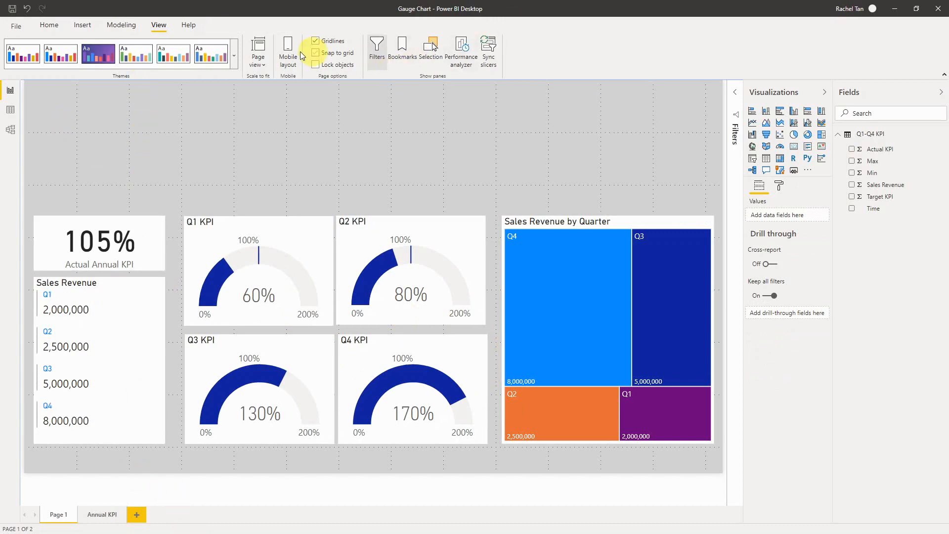
pyautogui.click(82, 25)
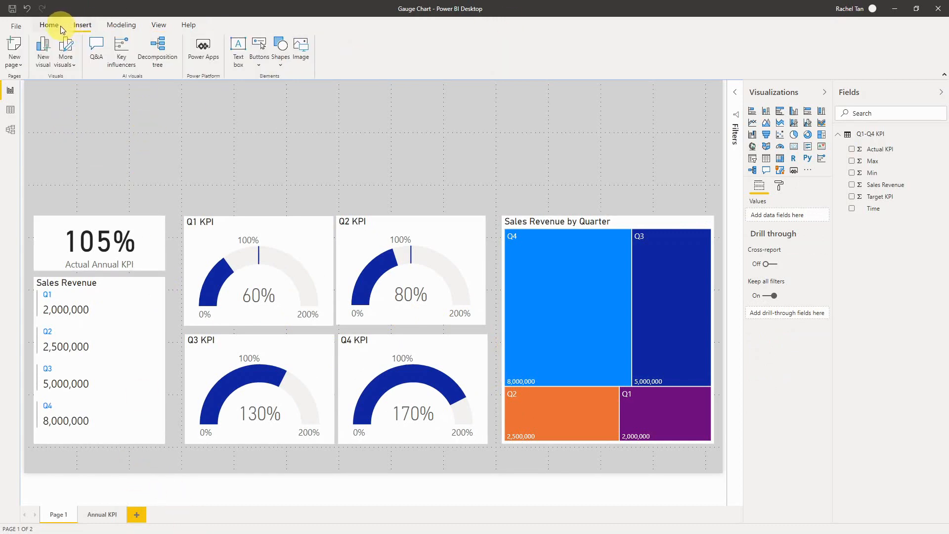
pyautogui.click(240, 47)
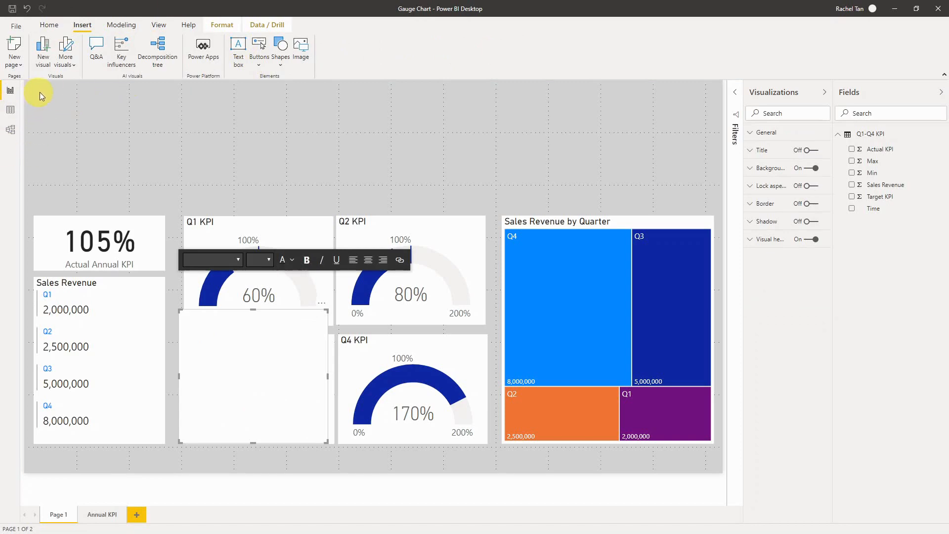
pyautogui.click(237, 48)
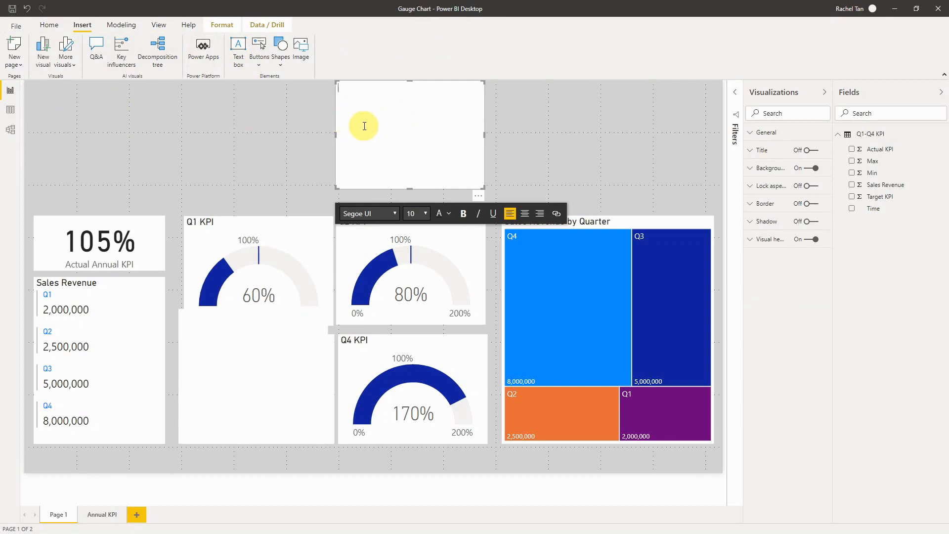
# Step: Delete the extra blank text box covering the Q3 KPI gauge
pyautogui.click(275, 367)
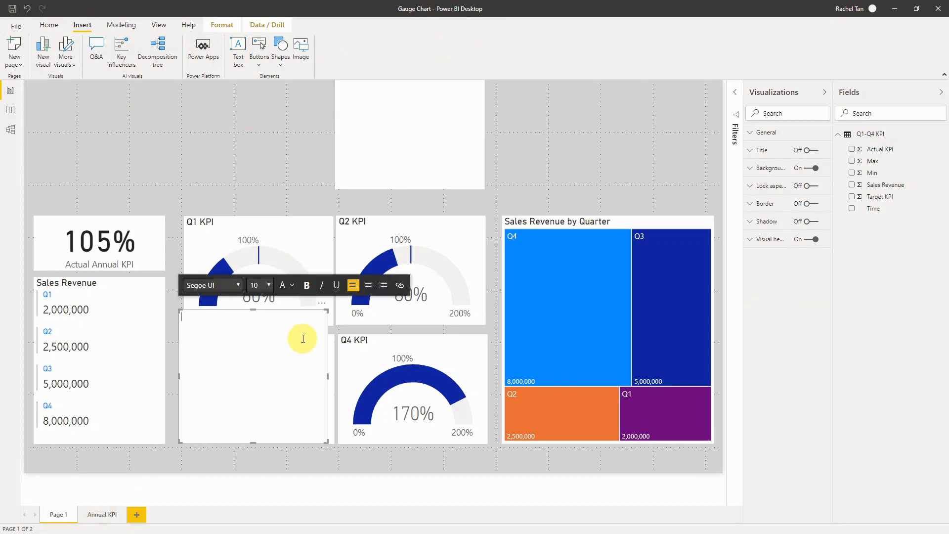
pyautogui.click(297, 311)
pyautogui.press('Delete')
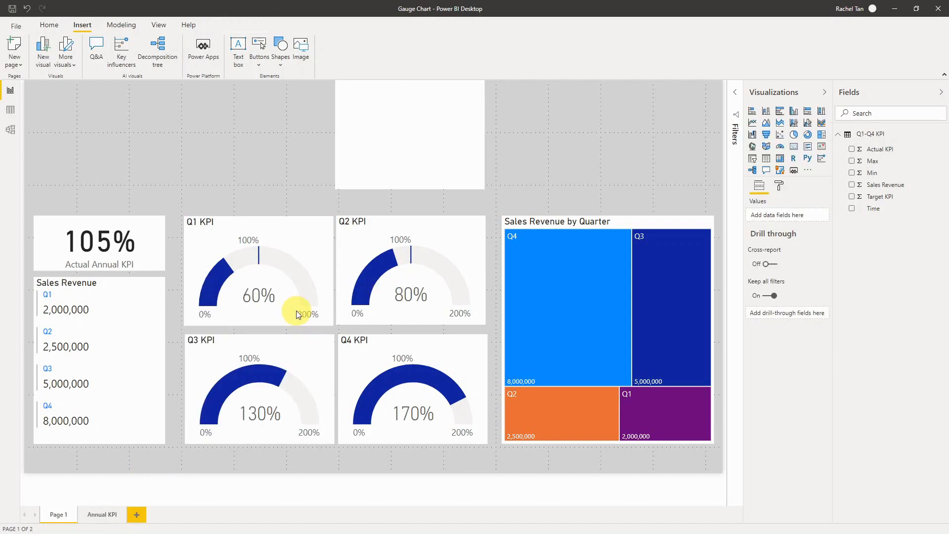
# Step: Copy the title text "Caripros Annual KPI Report" from the Annual KPI page into the blank text box on Page 1
pyautogui.click(97, 514)
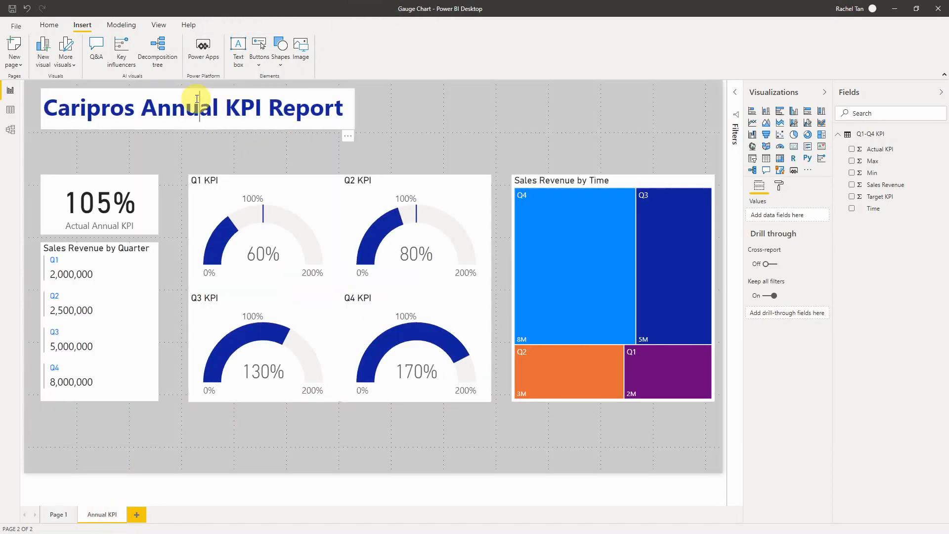
pyautogui.click(195, 98)
pyautogui.hotkey('ctrl', 'a')
pyautogui.hotkey('ctrl', 'c')
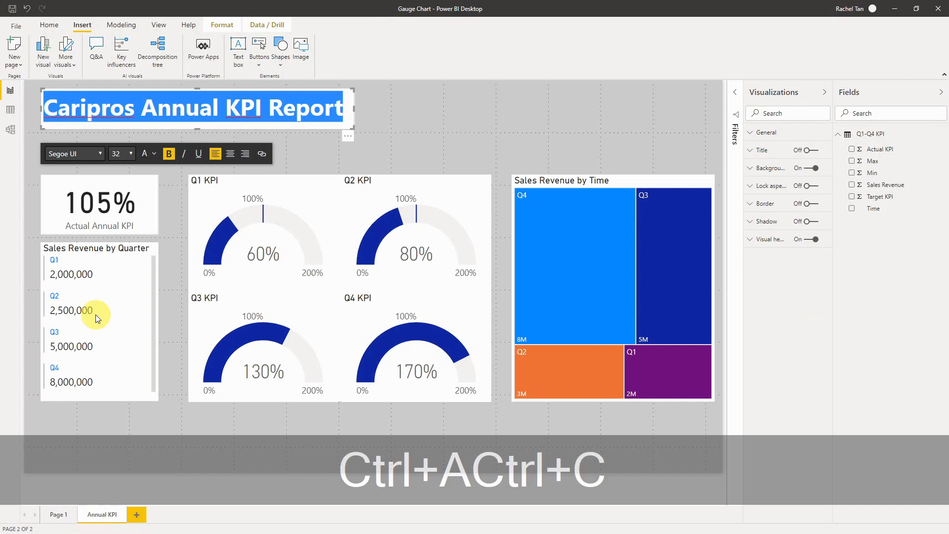
pyautogui.click(63, 515)
pyautogui.click(60, 517)
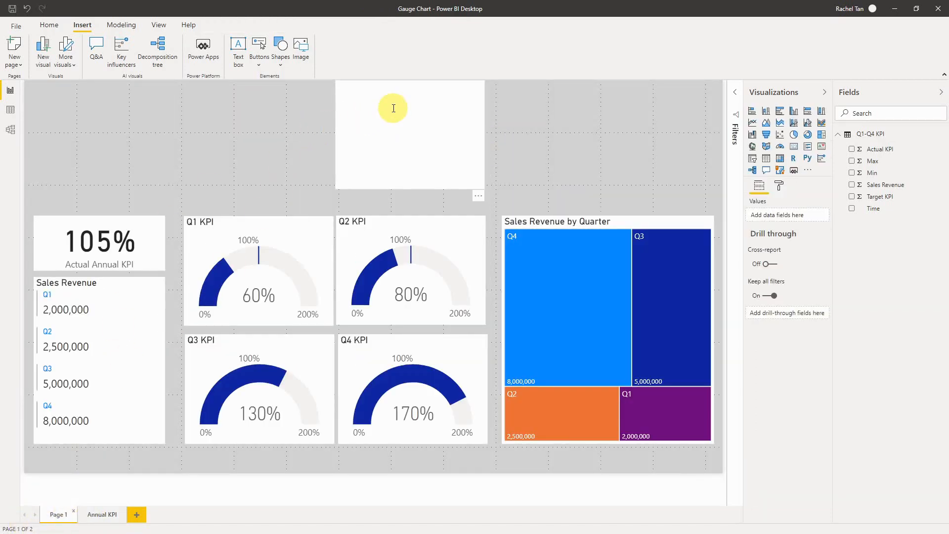
pyautogui.click(393, 109)
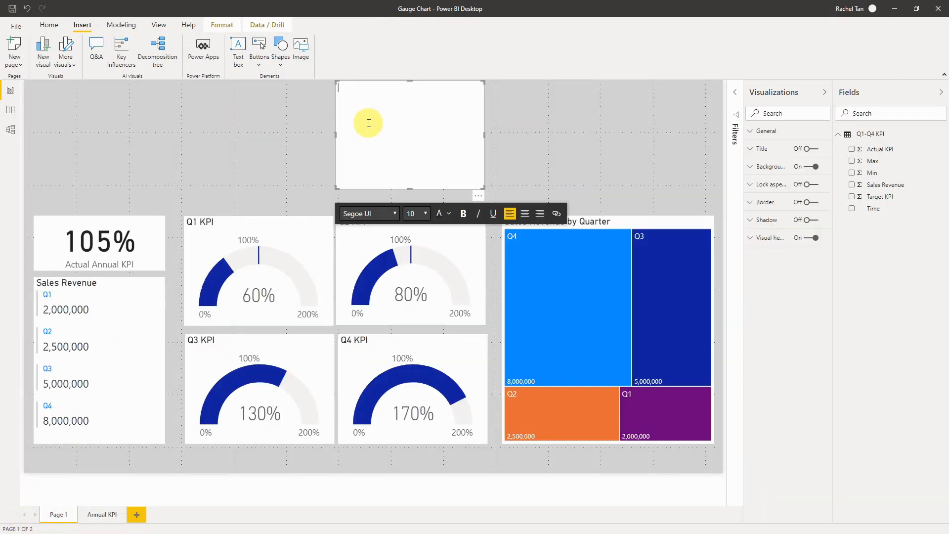
pyautogui.hotkey('ctrl', 'v')
# Step: Resize the title text box to a single-line banner starting at the KPI cards' left edge and lower it slightly from the page's upper edge
pyautogui.moveTo(335, 187); pyautogui.dragTo(34, 121)
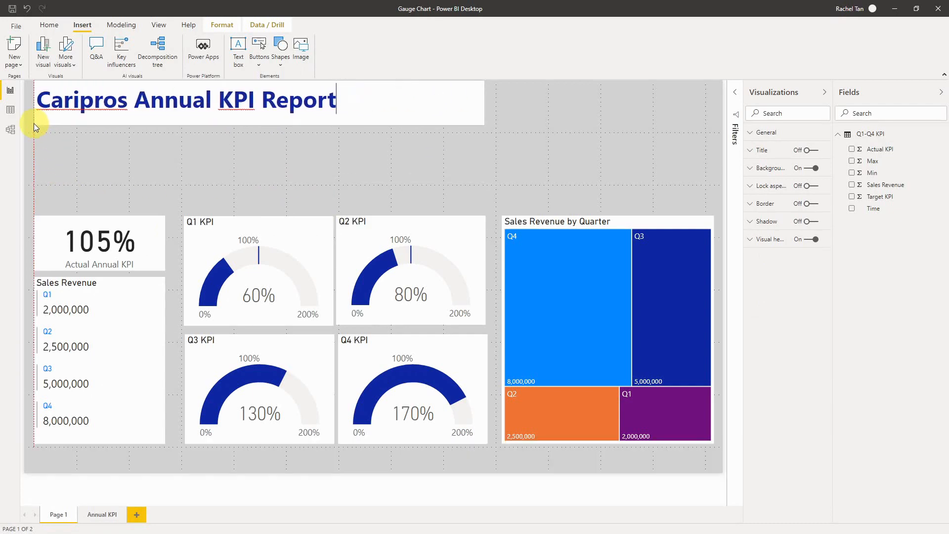
pyautogui.moveTo(170, 124); pyautogui.dragTo(170, 141)
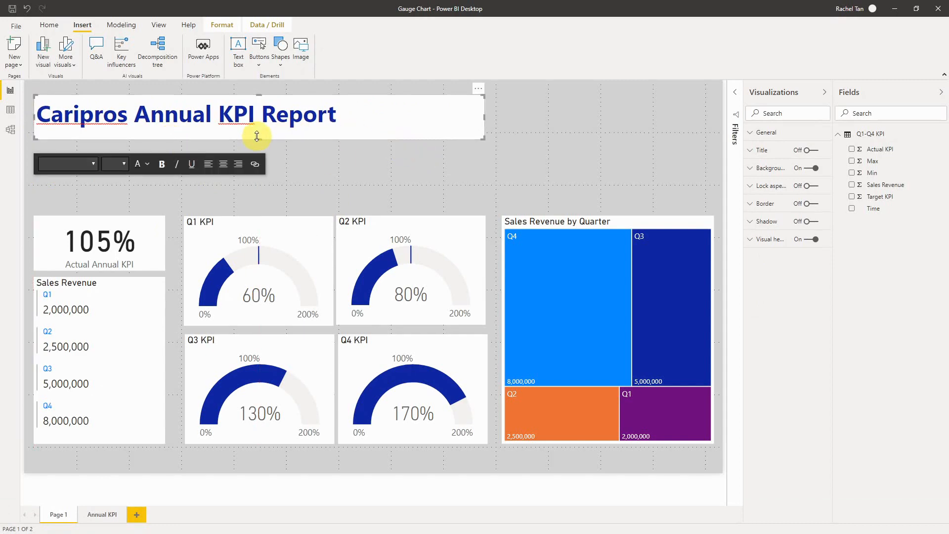
pyautogui.moveTo(259, 137); pyautogui.dragTo(259, 132)
pyautogui.click(557, 131)
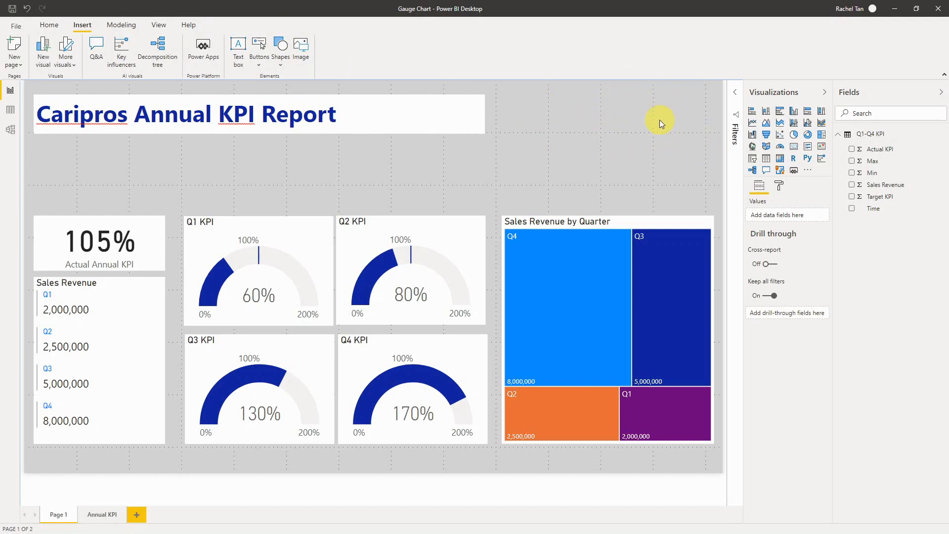
# Step: Turn off the gridlines on the report page
pyautogui.moveTo(328, 409)
pyautogui.click(118, 24)
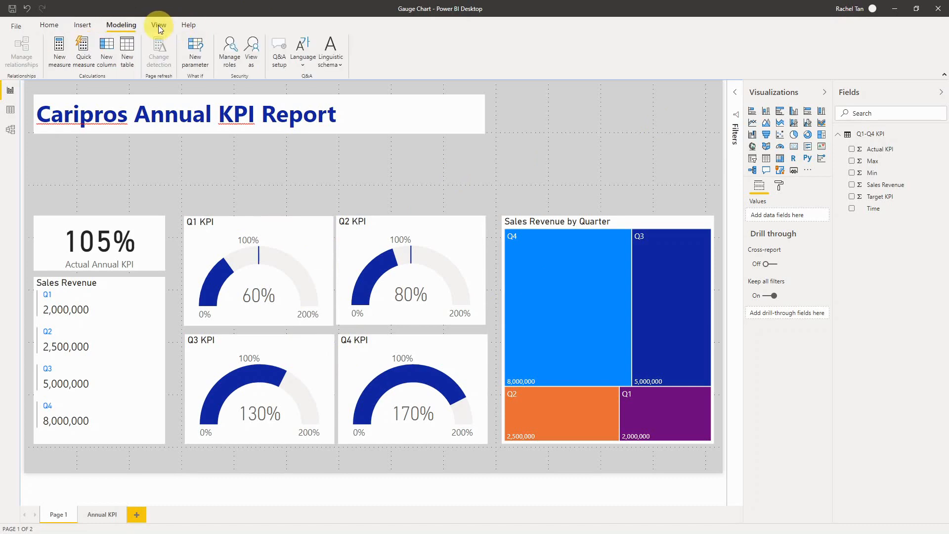
pyautogui.click(158, 25)
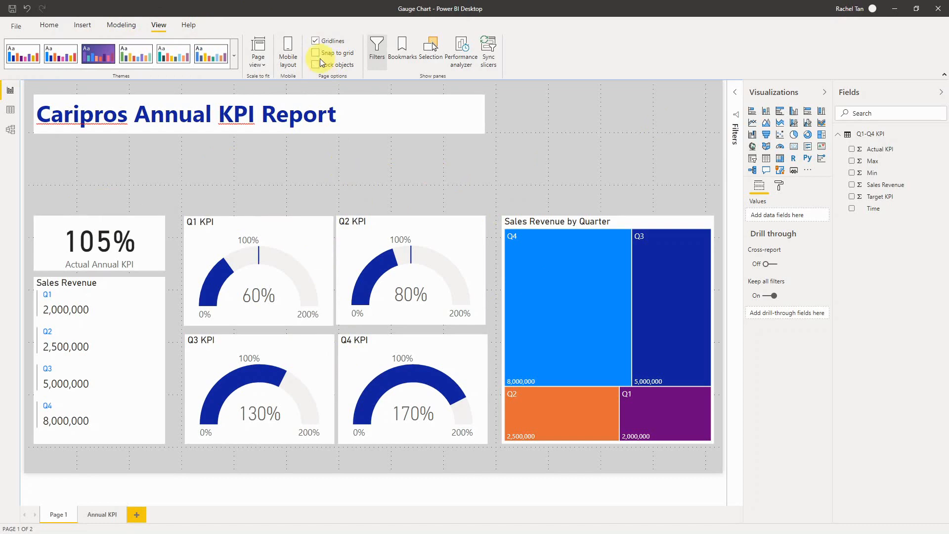
pyautogui.click(319, 41)
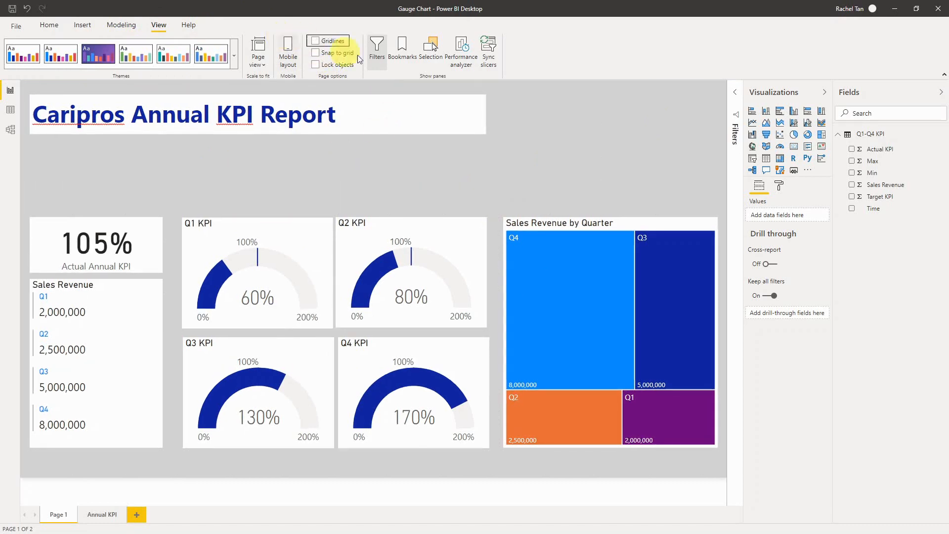
pyautogui.click(356, 165)
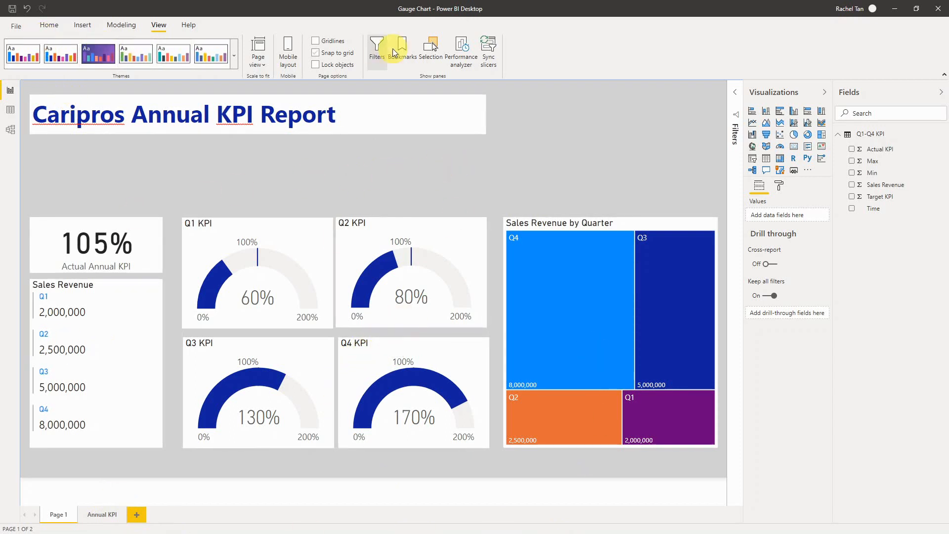
# Step: Export the report to PDF and show the whole first page of the exported file
pyautogui.click(19, 31)
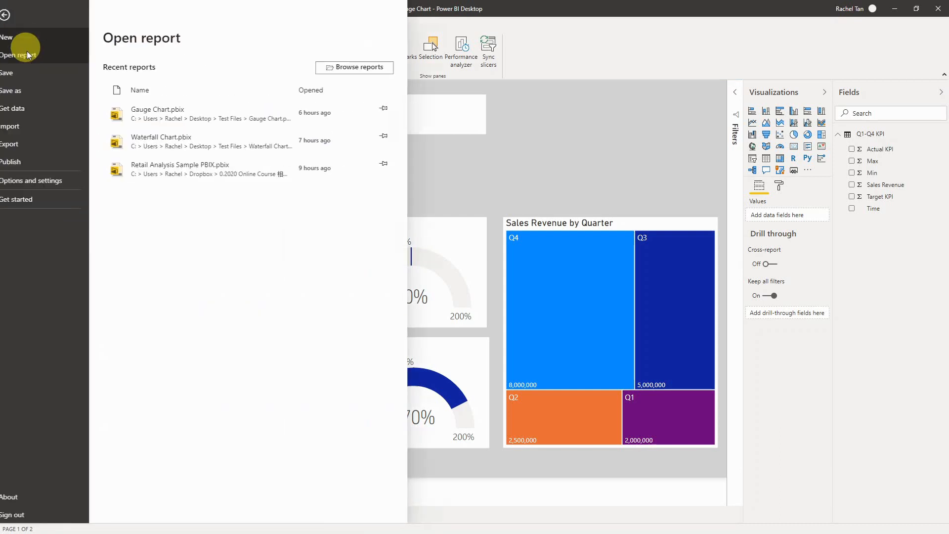
pyautogui.click(19, 144)
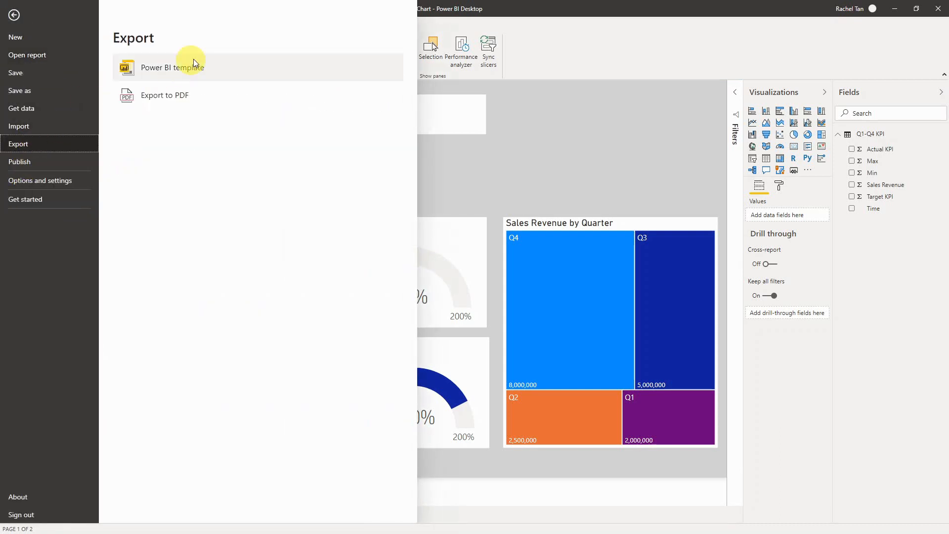
pyautogui.click(184, 98)
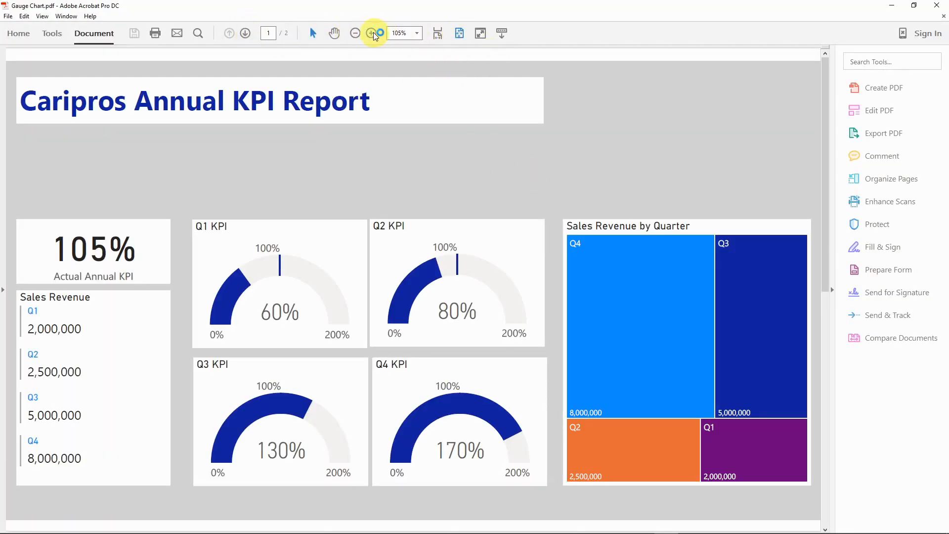
pyautogui.click(355, 32)
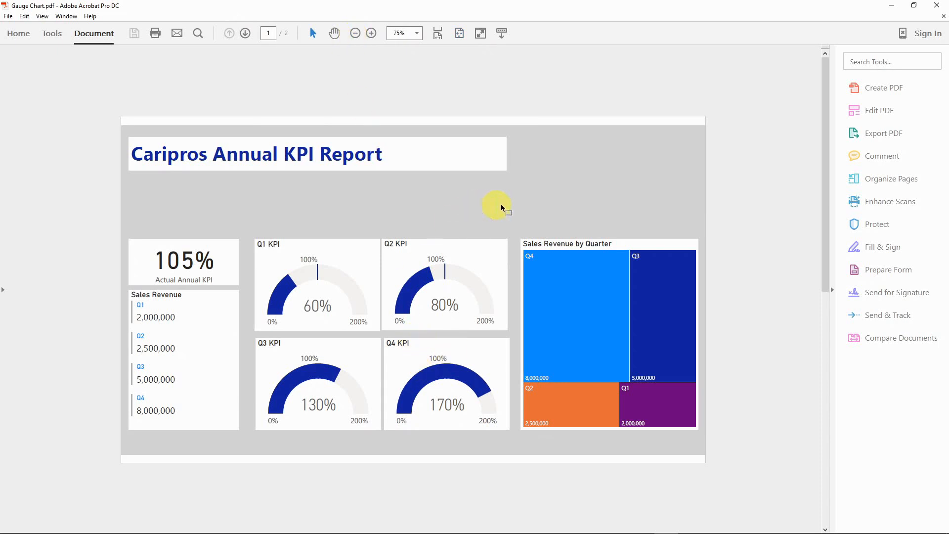